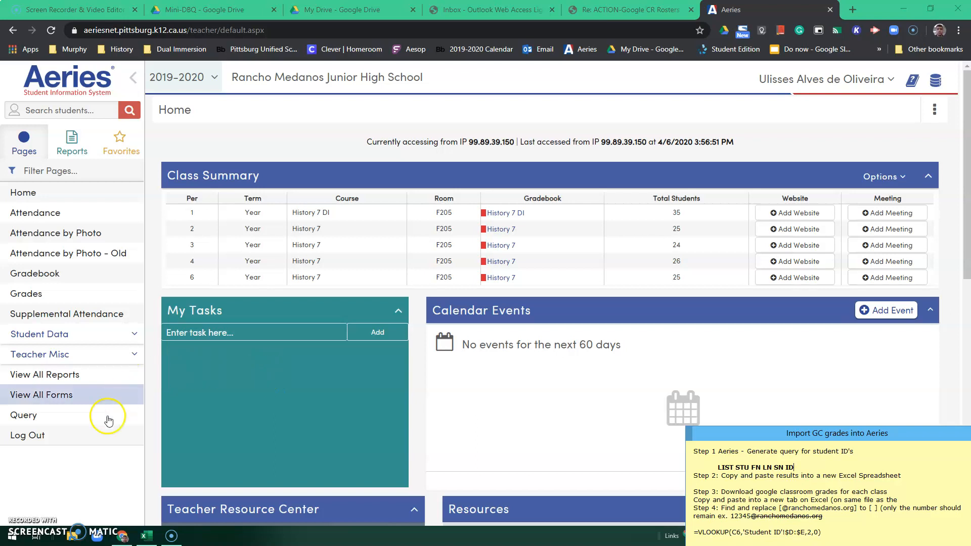
Step: Start a query that lists the First Name (FN) and Last Name (LN) fields from the Student Data (STU) table
left_click(19, 418)
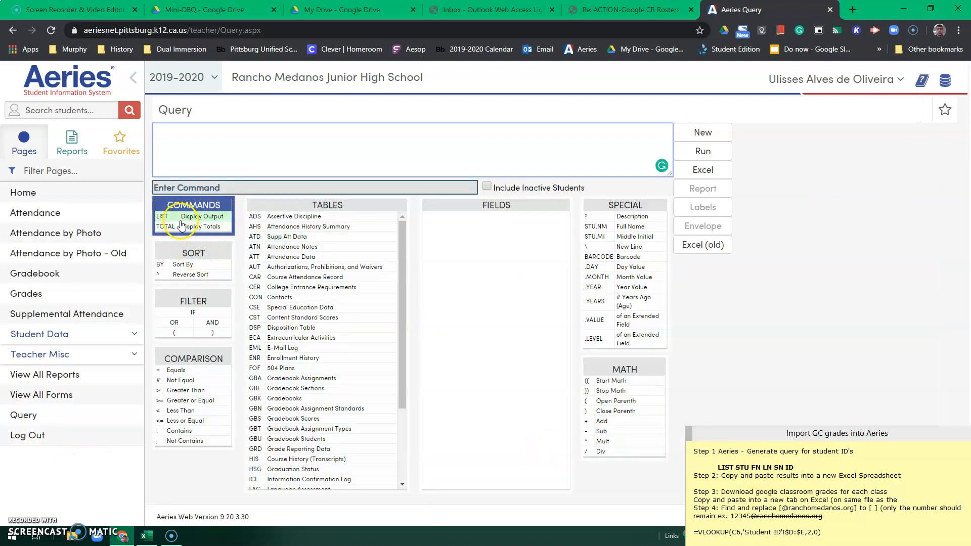
scroll(303, 471, "down", 2)
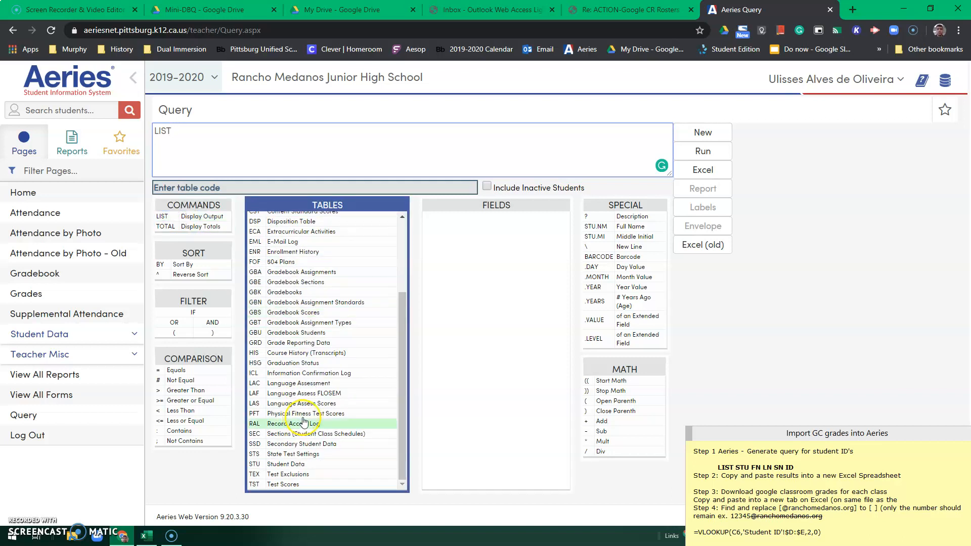
left_click(294, 467)
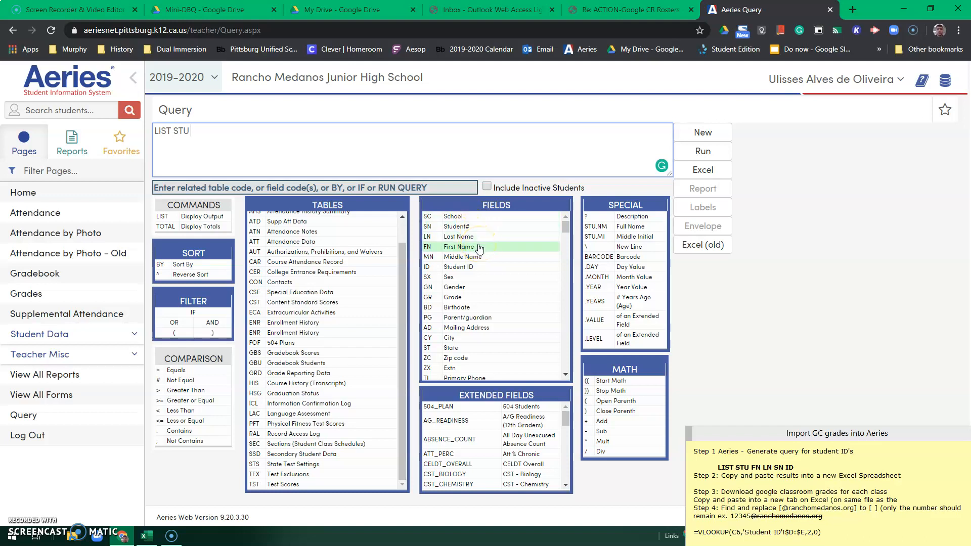
left_click(479, 248)
left_click(480, 239)
Step: Add the Student# (SN) and Student ID (ID) fields to the query and run it
left_click(475, 271)
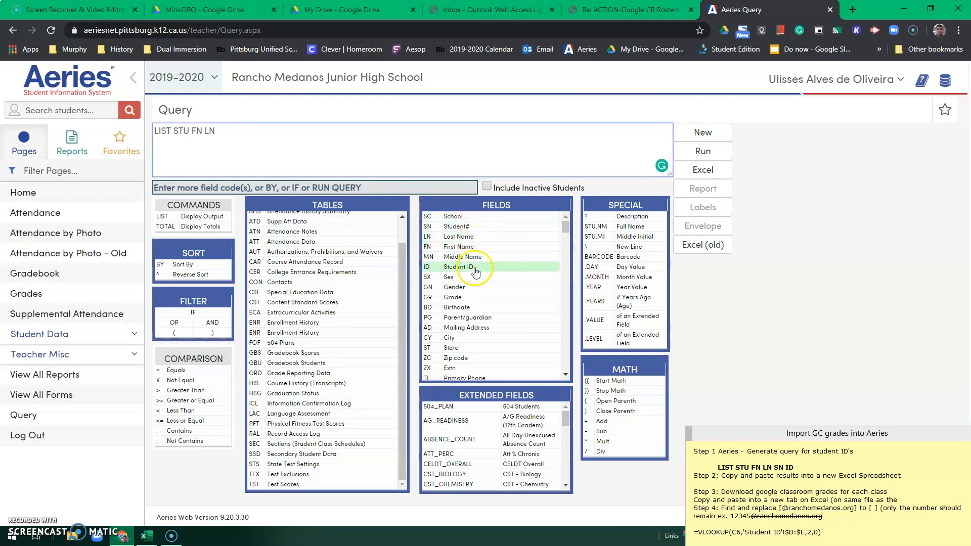
scroll(475, 273, "down", 4)
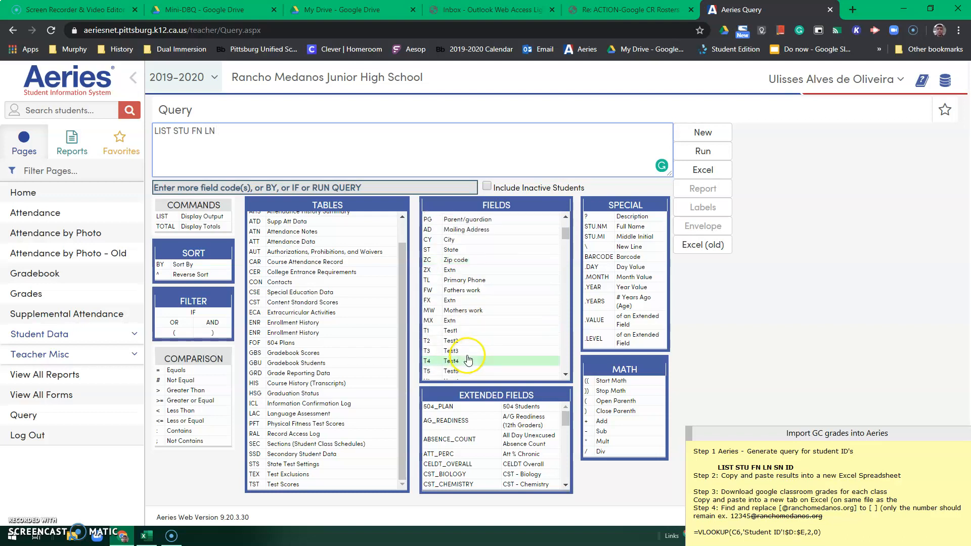
scroll(458, 320, "down", 8)
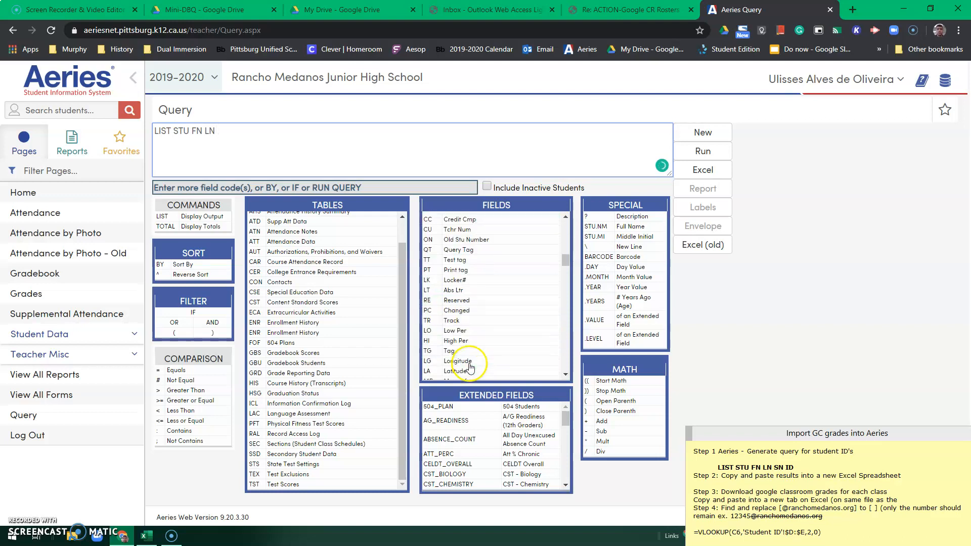
scroll(465, 344, "down", 8)
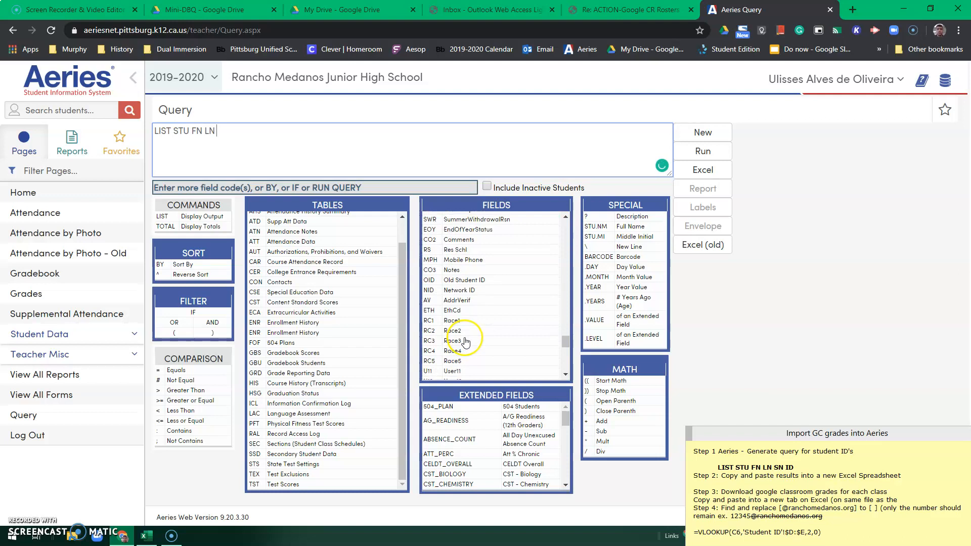
scroll(467, 345, "down", 2)
scroll(473, 351, "up", 20)
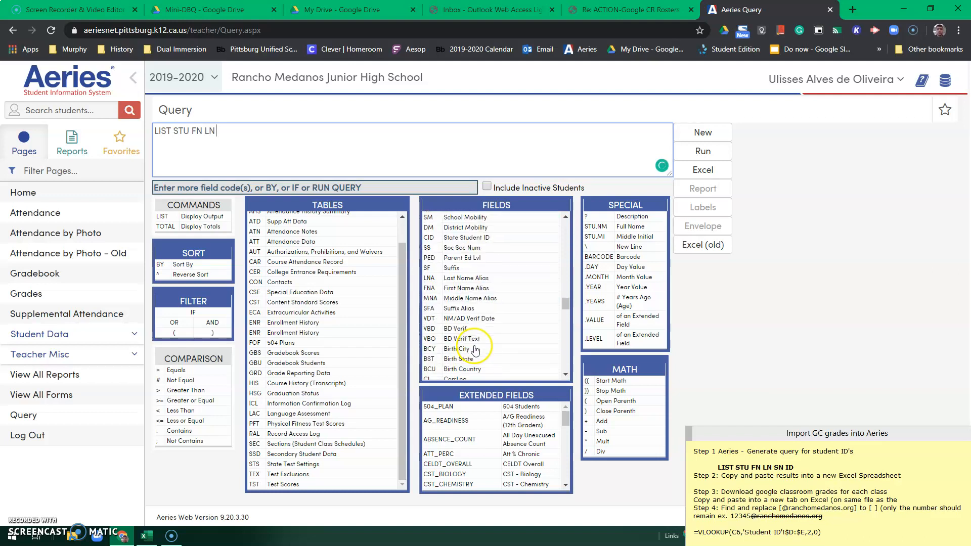
scroll(478, 345, "up", 8)
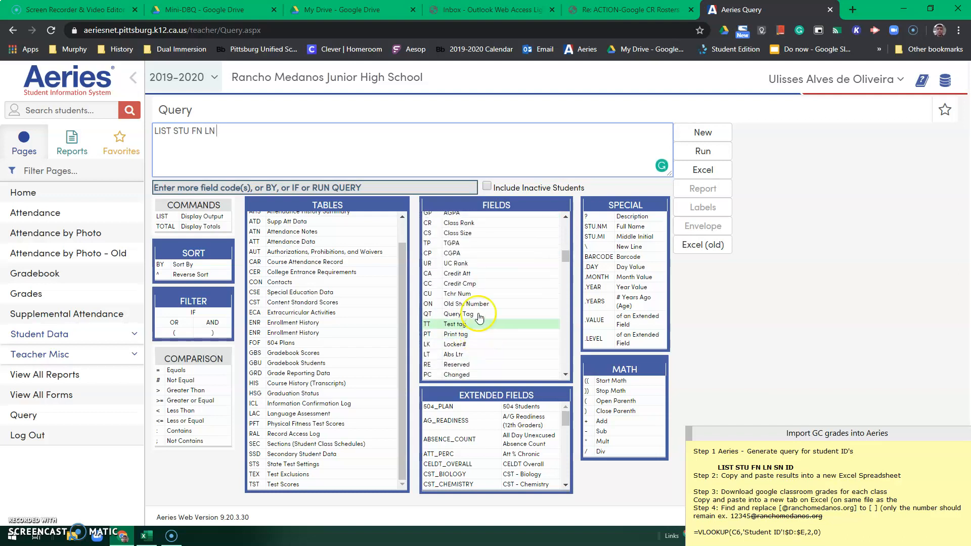
scroll(479, 318, "up", 4)
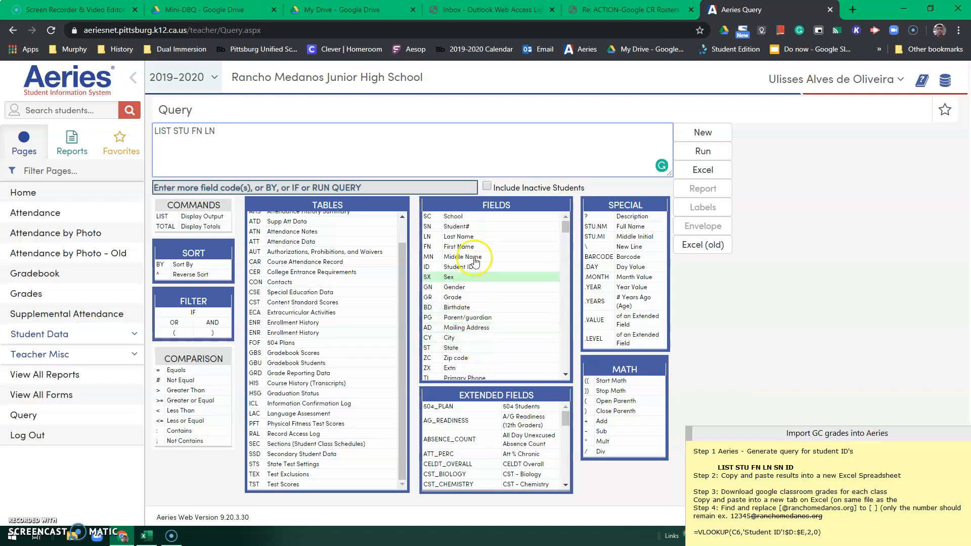
left_click(470, 228)
left_click(463, 268)
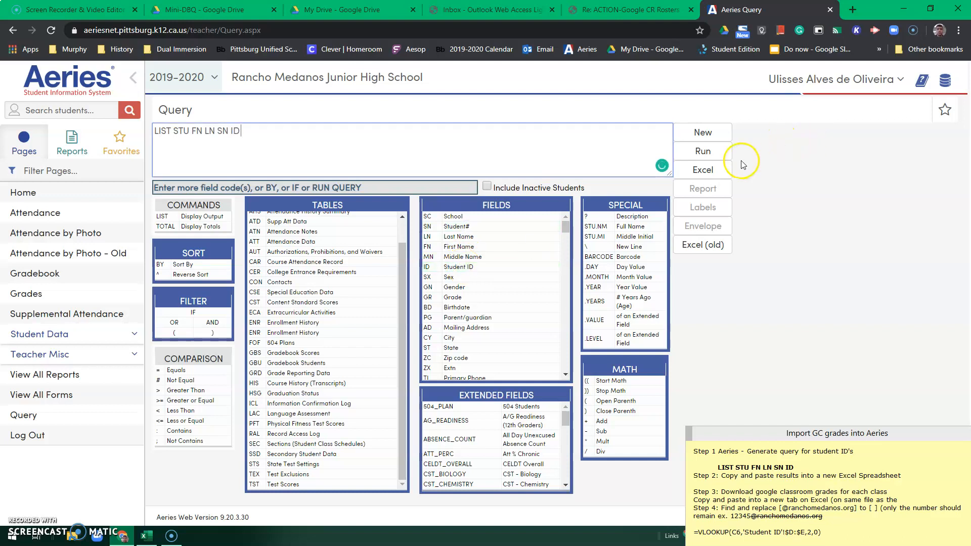
left_click(722, 153)
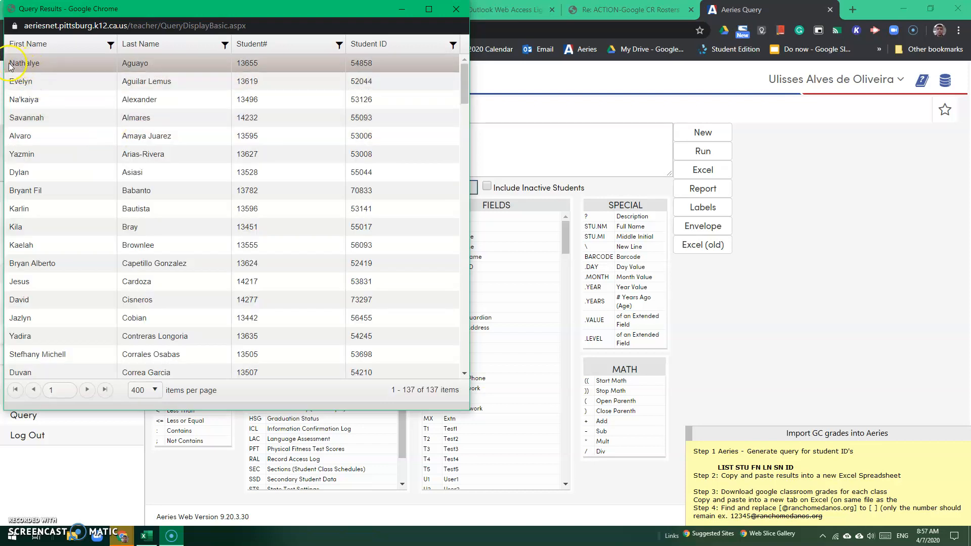
Step: Copy all the query result rows and paste them into the blank Excel workbook starting at cell A1
left_click_drag(9, 66, 338, 542)
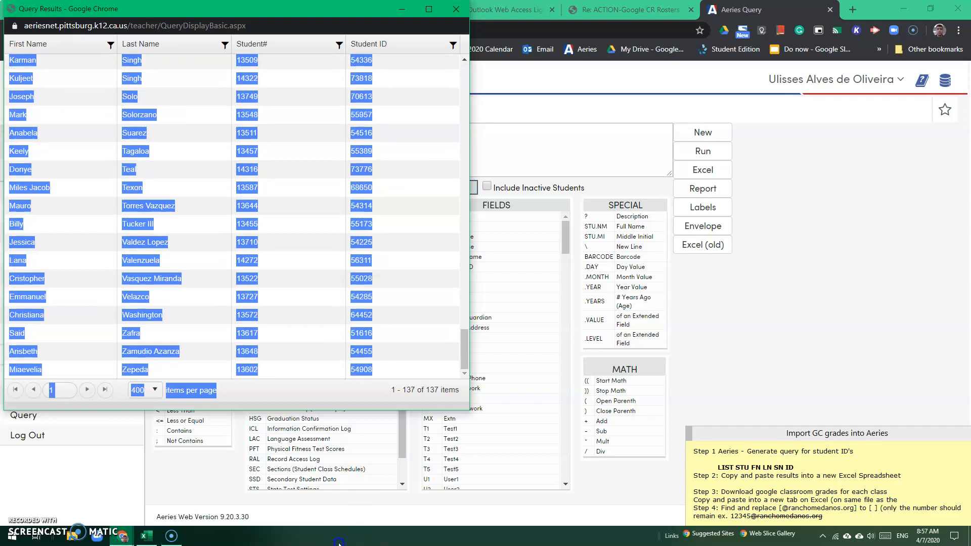
left_click_drag(415, 402, 409, 375)
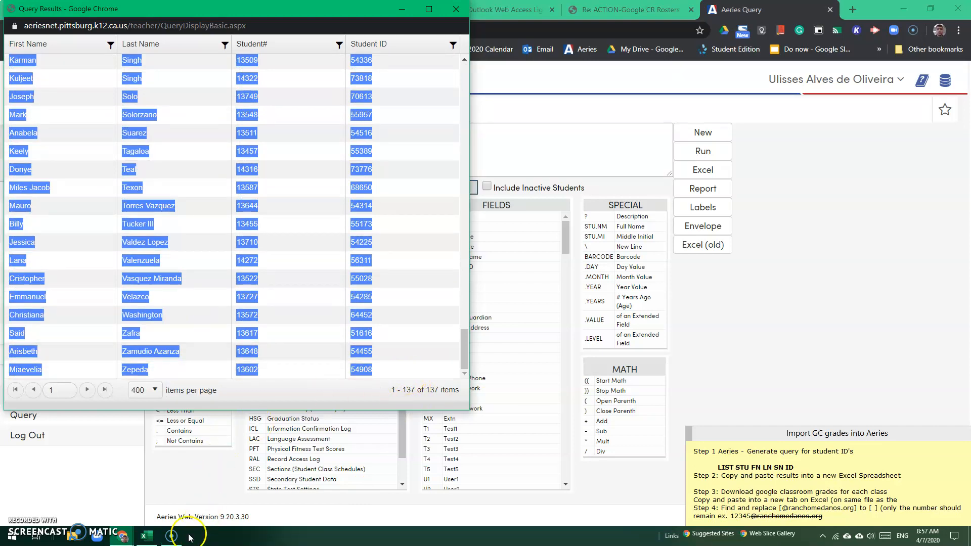
left_click(147, 536)
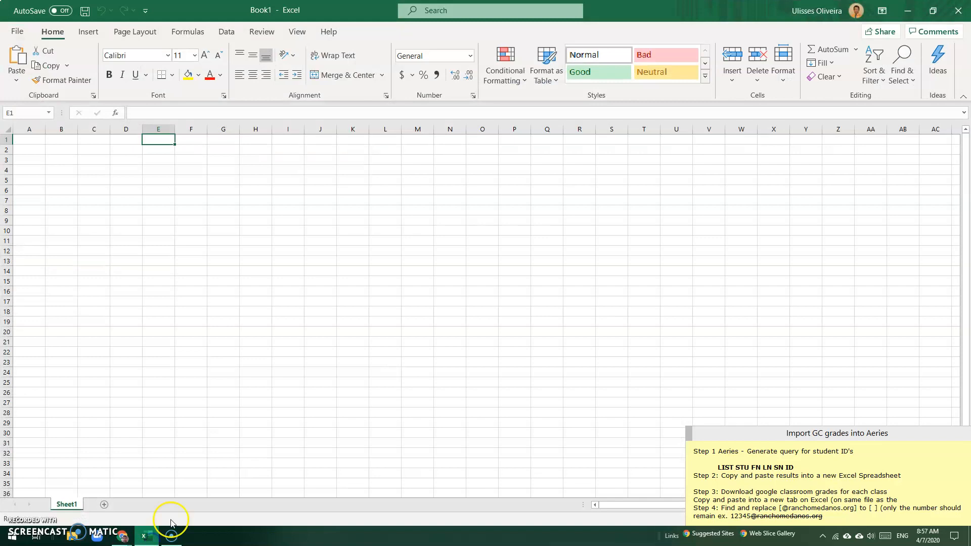
left_click(30, 141)
key("ctrl+v")
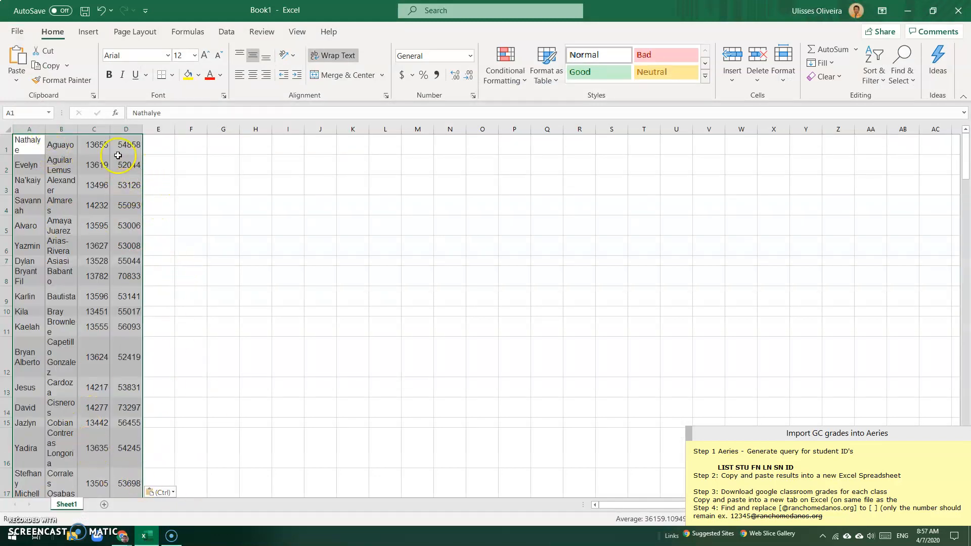
left_click(96, 132)
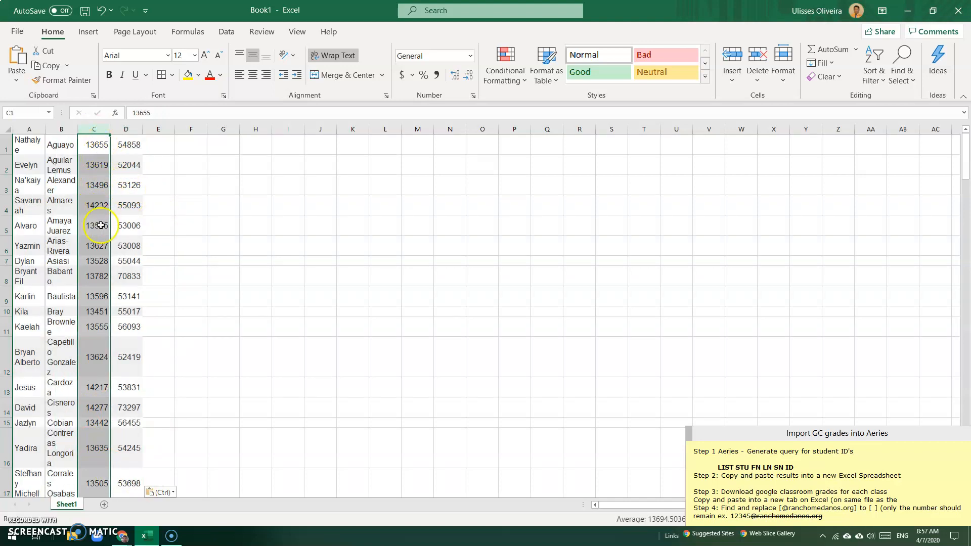
left_click_drag(130, 145, 136, 217)
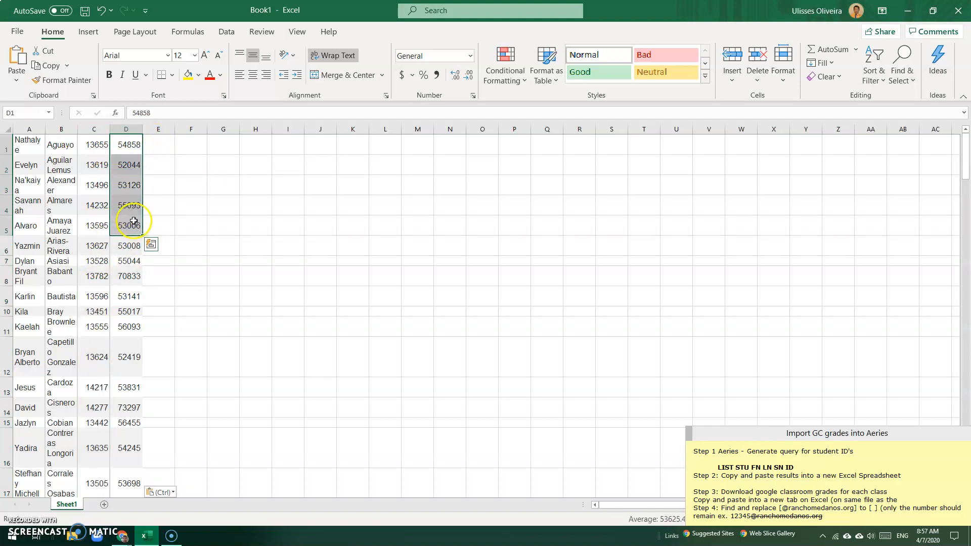
left_click_drag(110, 130, 126, 131)
left_click(145, 207)
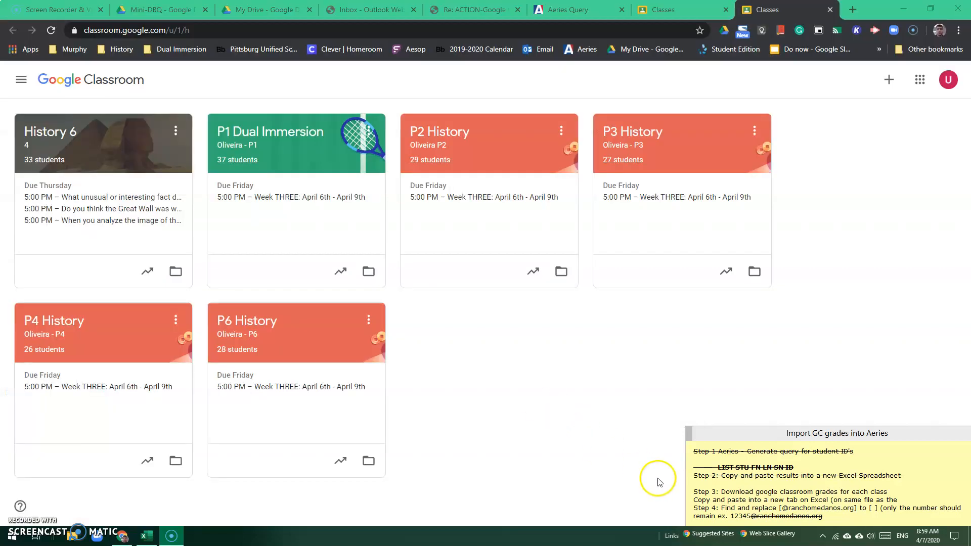
Step: In Google Classroom, open the student work for the "Week ONE: Mar 23rd - Mar 27th" assignment of the P1 Dual Immersion class
left_click_drag(718, 493, 891, 490)
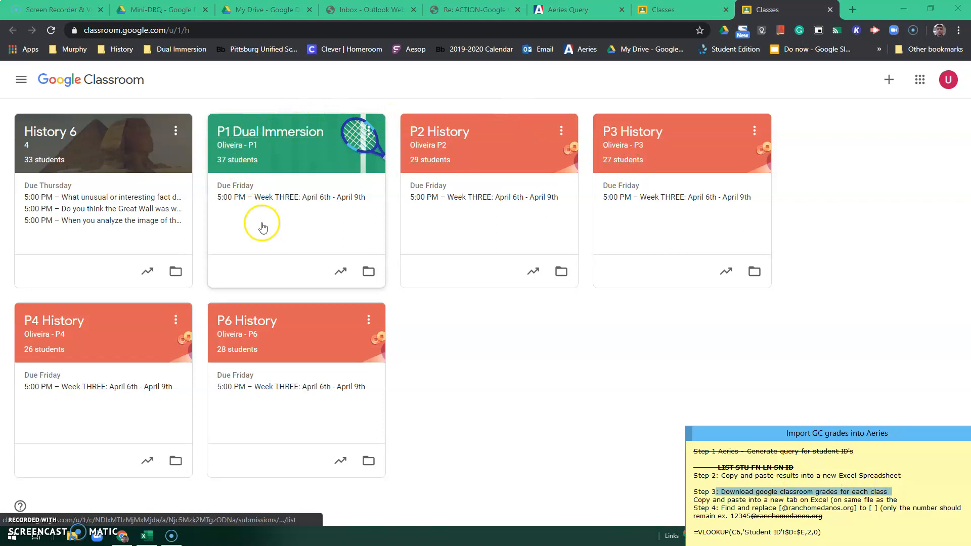
left_click(257, 143)
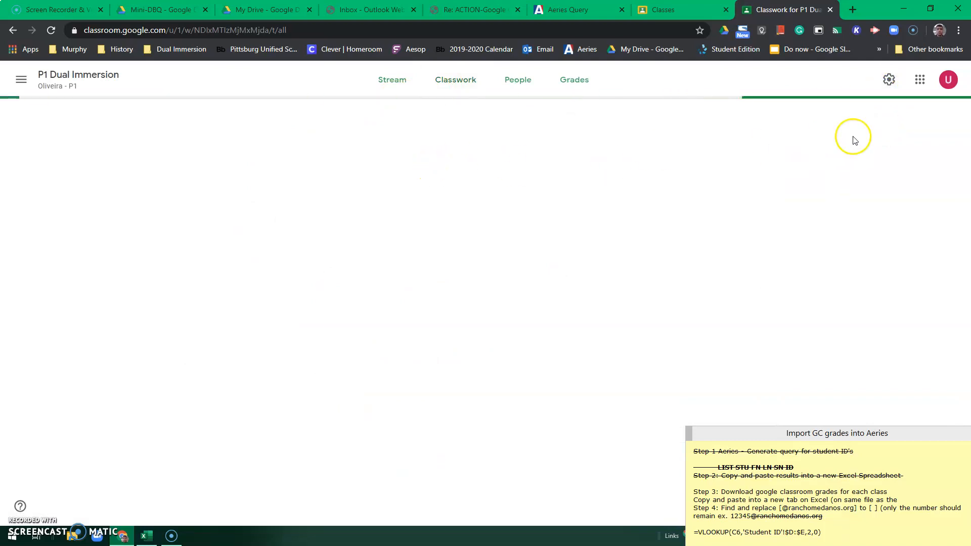
left_click(890, 80)
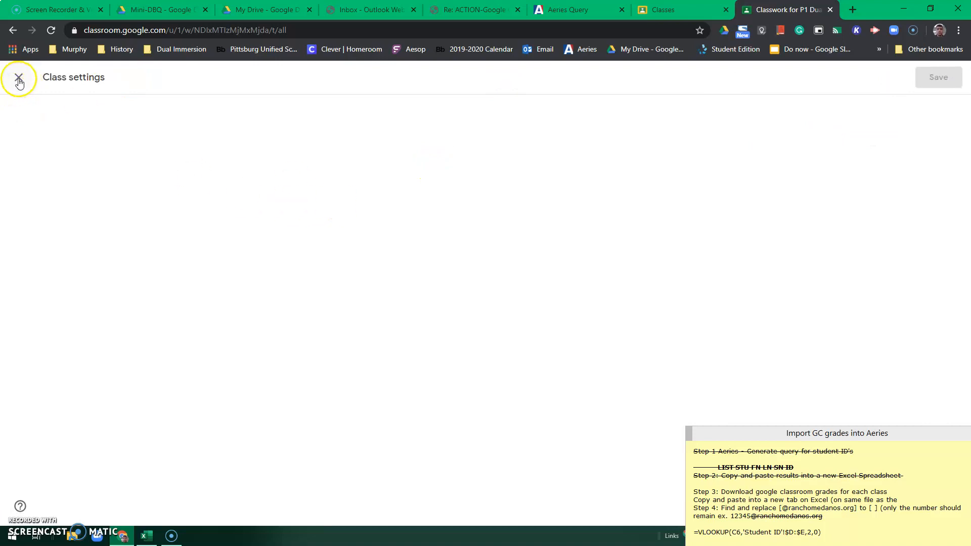
left_click(19, 80)
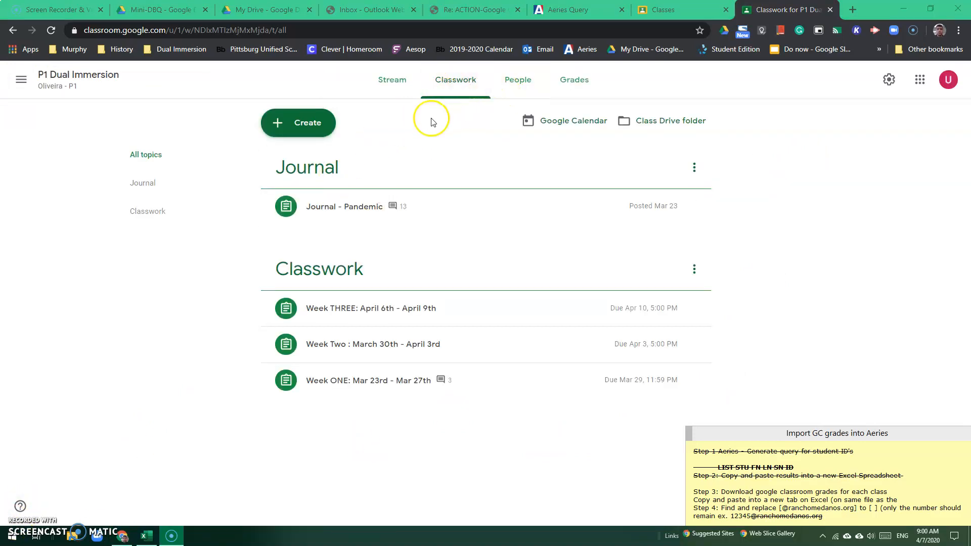
left_click(322, 386)
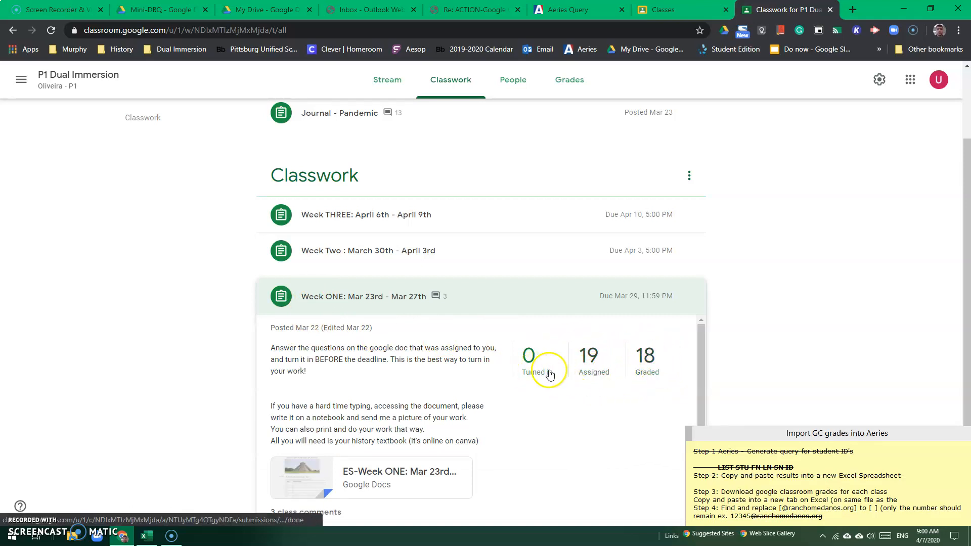
left_click(582, 371)
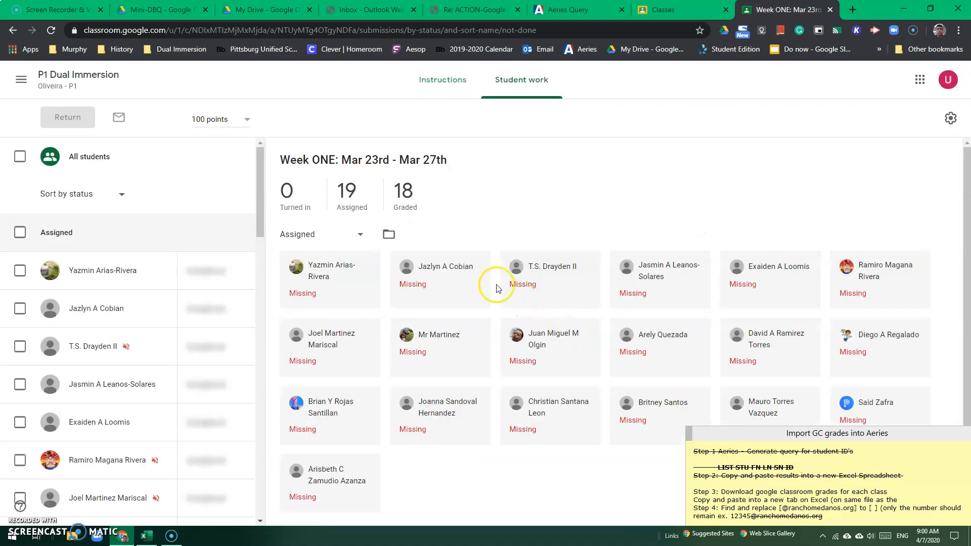
Step: Download all grades of the class as CSV and open the downloaded file in Excel
left_click(949, 121)
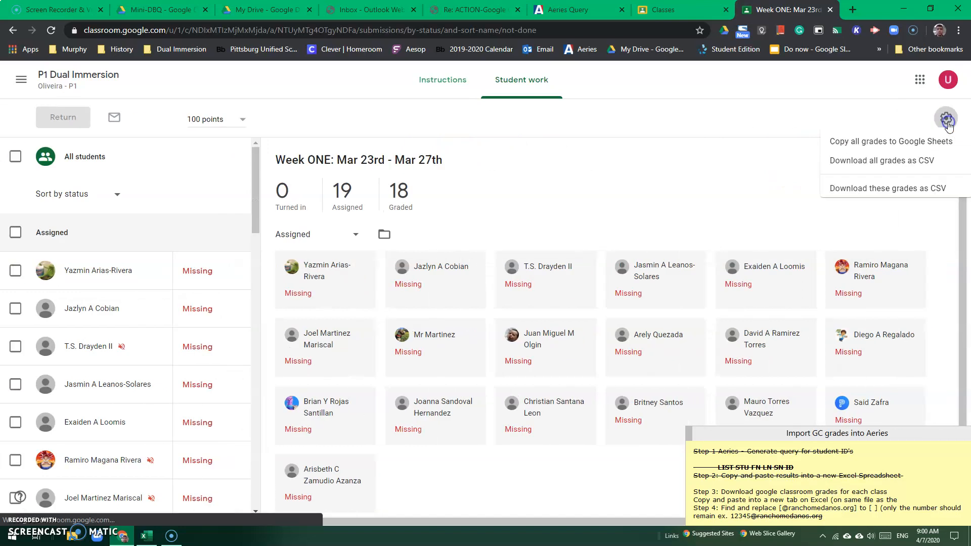
left_click(848, 174)
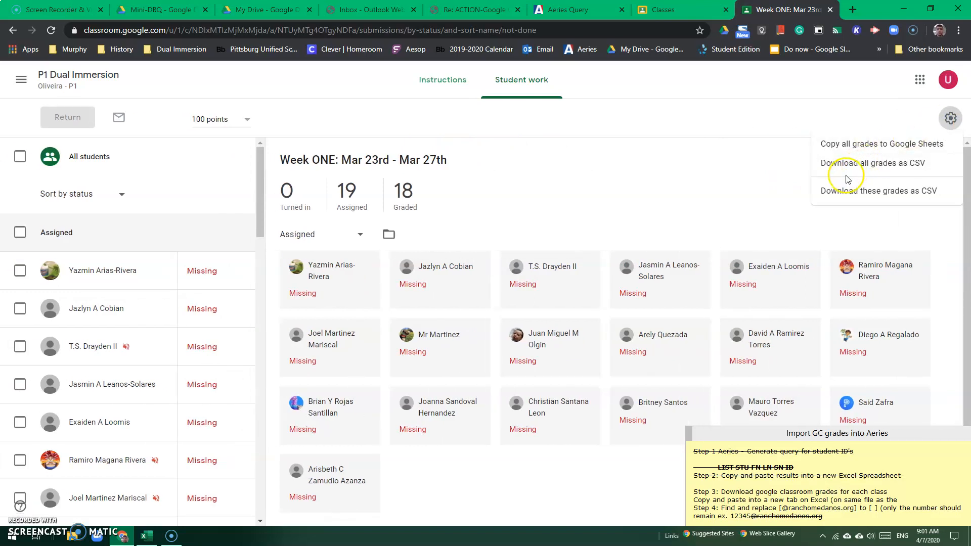
left_click(848, 152)
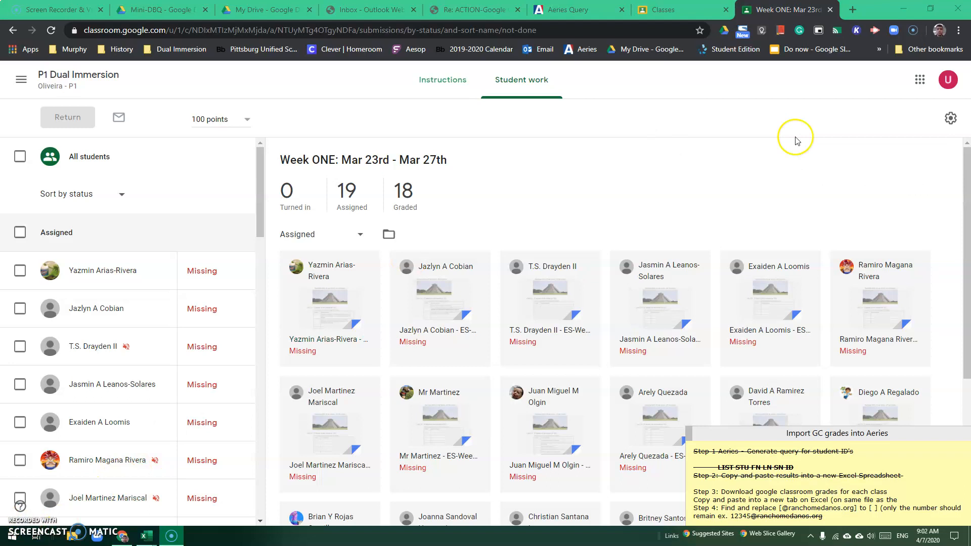
left_click(951, 120)
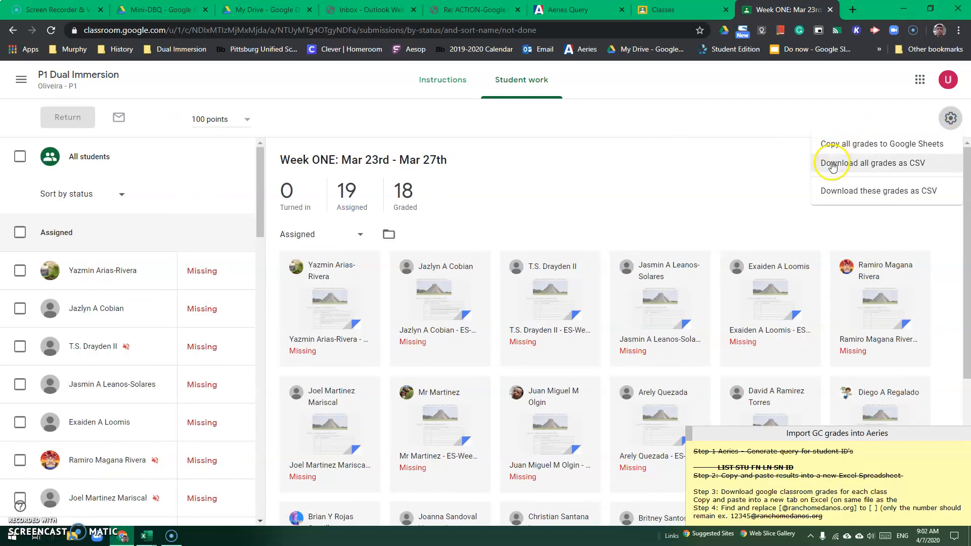
left_click(921, 158)
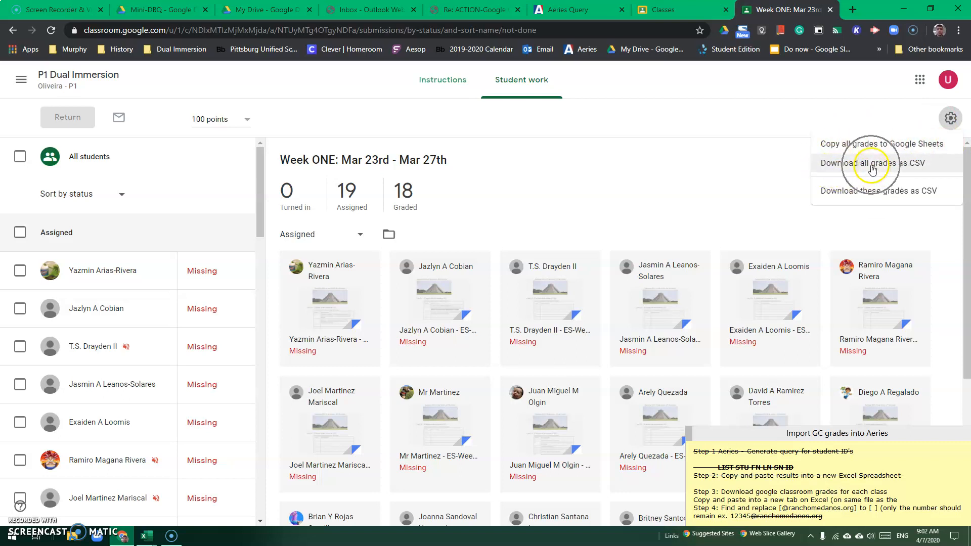
left_click(908, 168)
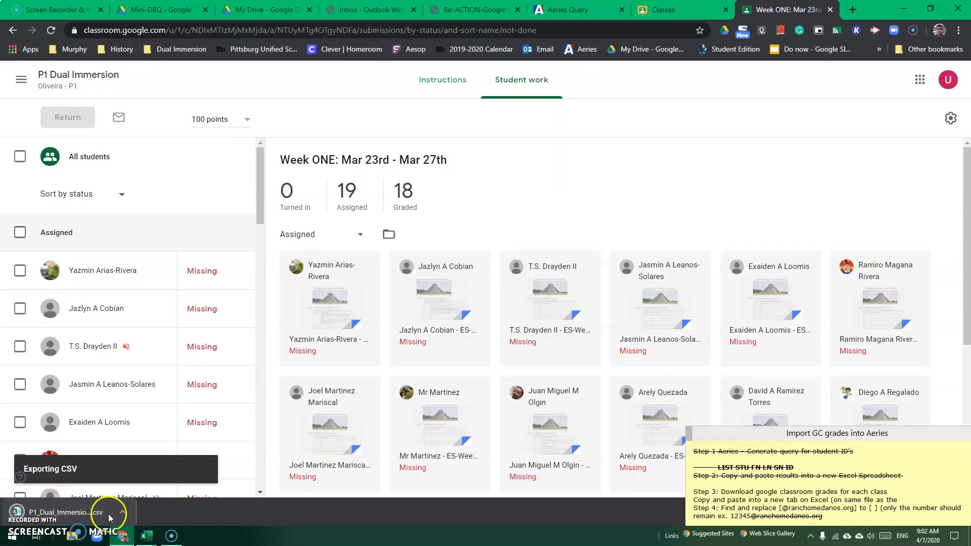
left_click(96, 517)
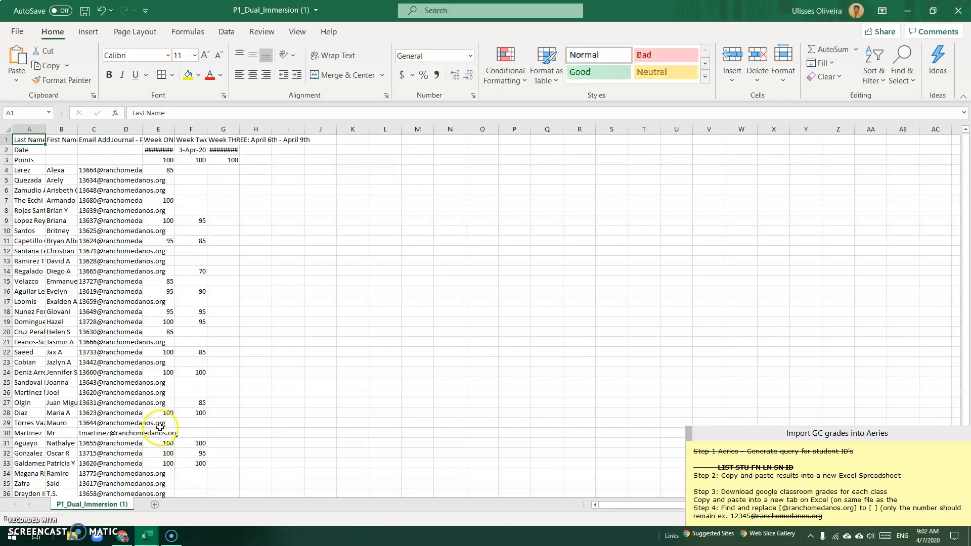
Step: Widen columns A to E of the grades sheet to fit the names, email addresses and assignment titles
double_click(45, 129)
left_click_drag(107, 130, 266, 137)
left_click(312, 127)
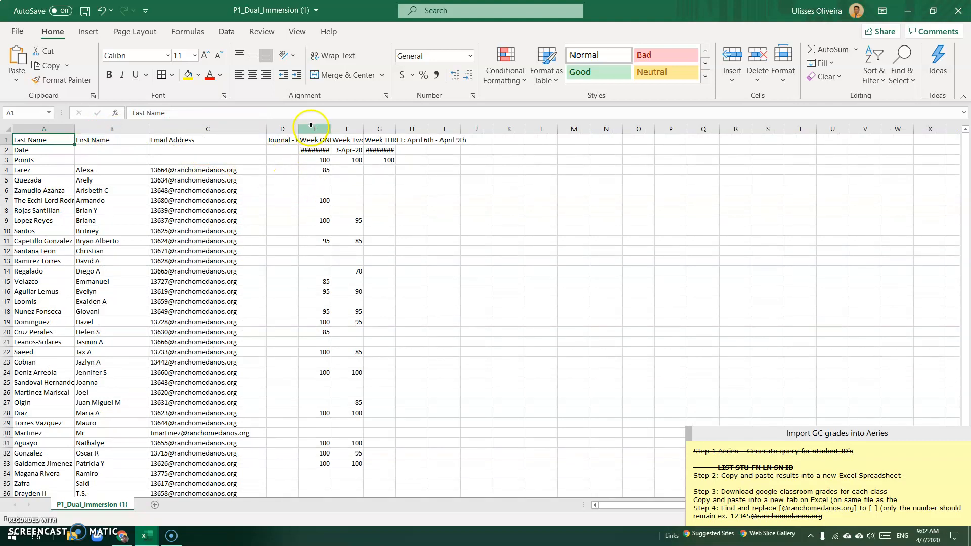
double_click(302, 130)
left_click(292, 140)
left_click_drag(393, 130, 439, 131)
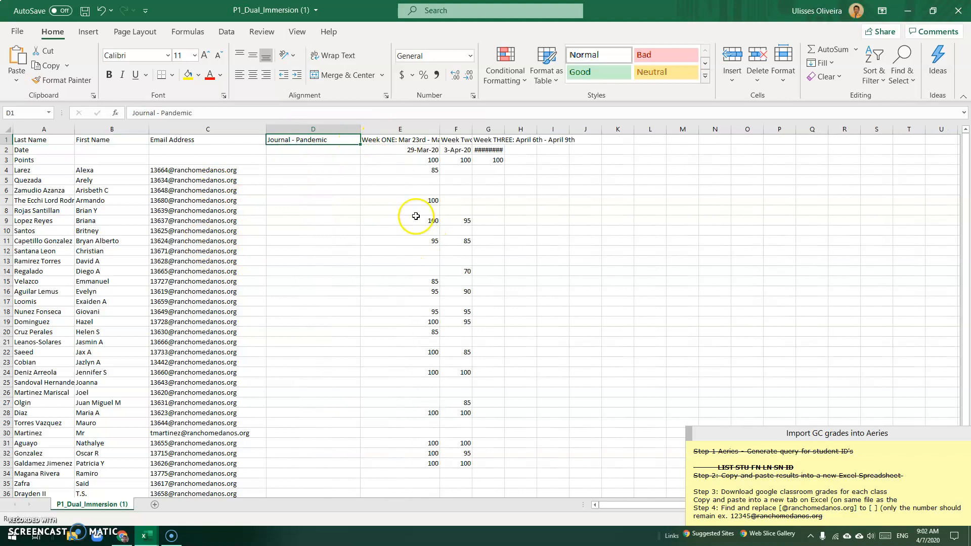
left_click(419, 200)
left_click(417, 222)
left_click(409, 243)
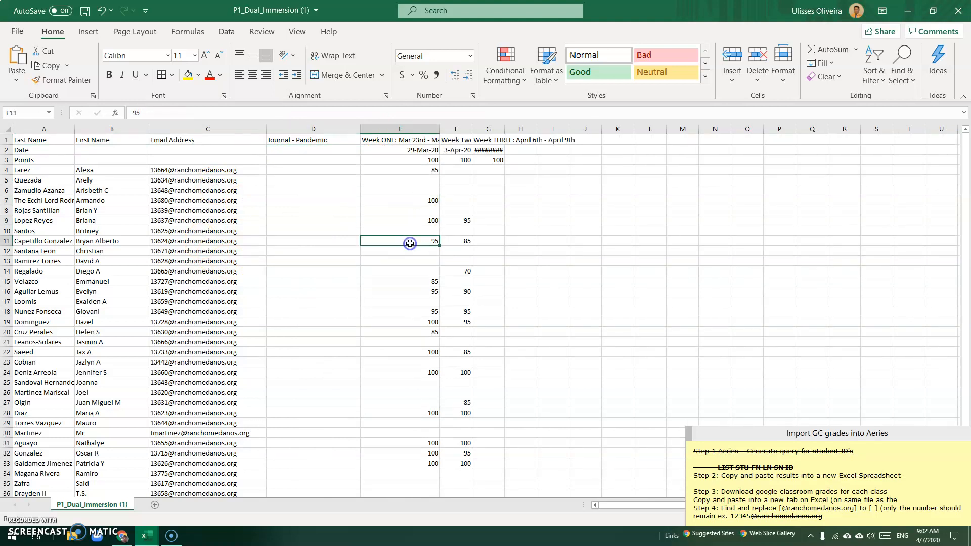
Step: Widen columns E, F and G of the grades sheet to fit the weekly assignment titles and dates
left_click_drag(473, 131, 521, 137)
left_click_drag(440, 132, 475, 132)
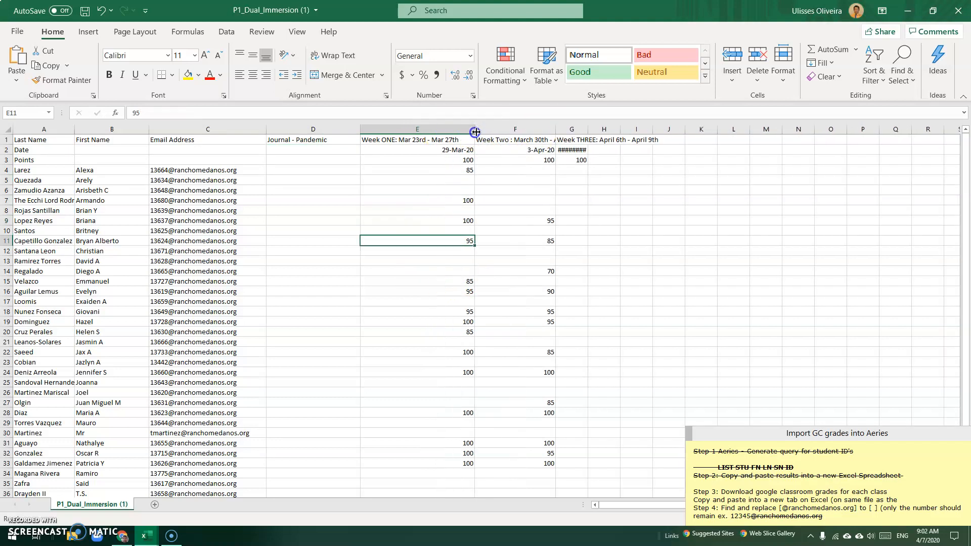
left_click(536, 241)
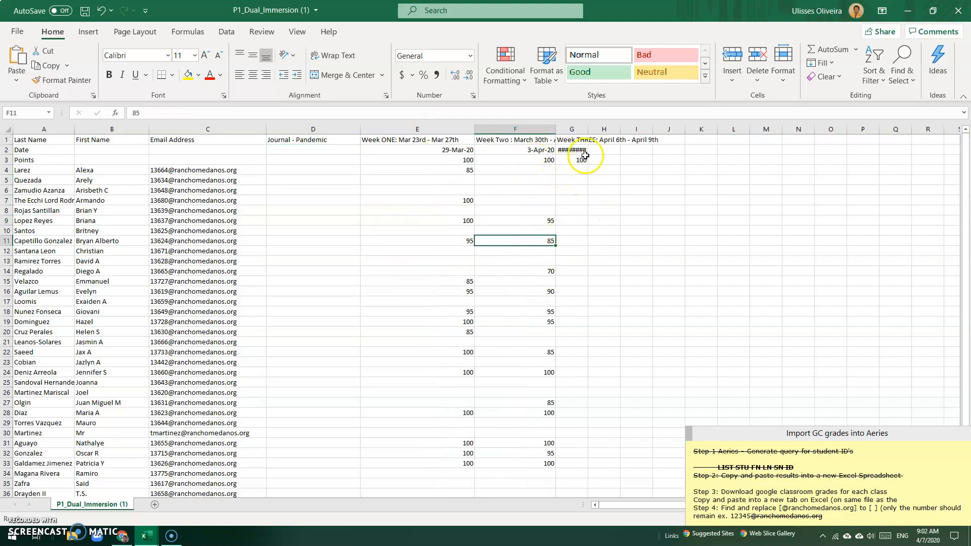
left_click_drag(590, 130, 664, 132)
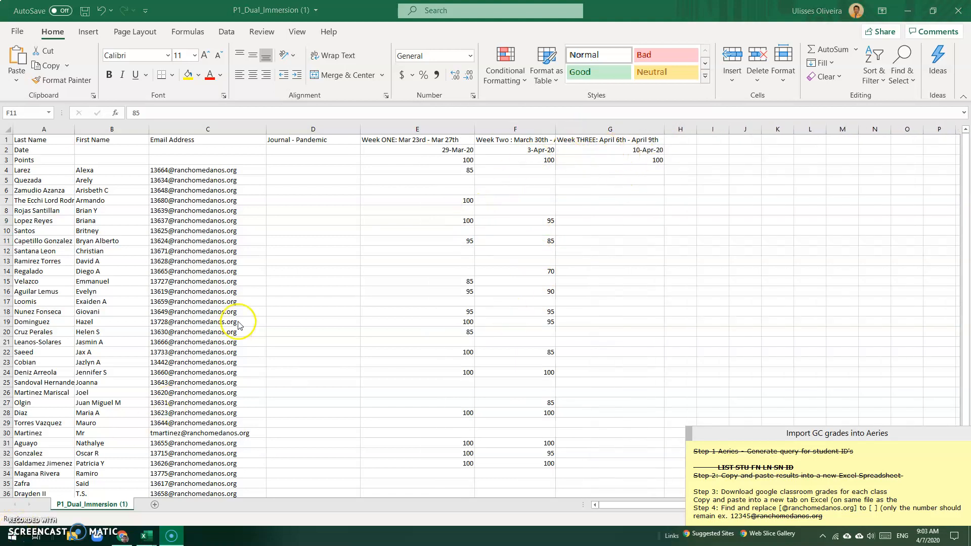
left_click(211, 172)
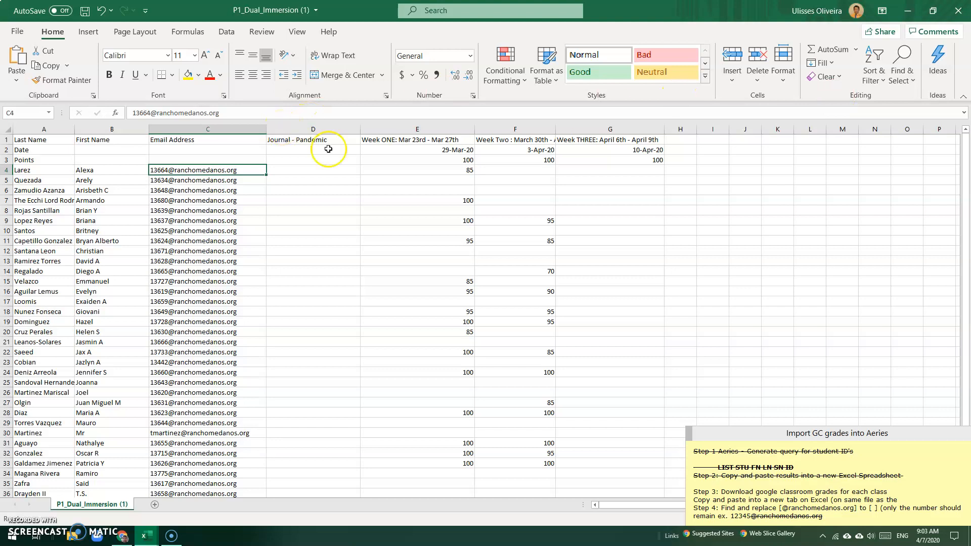
left_click(902, 74)
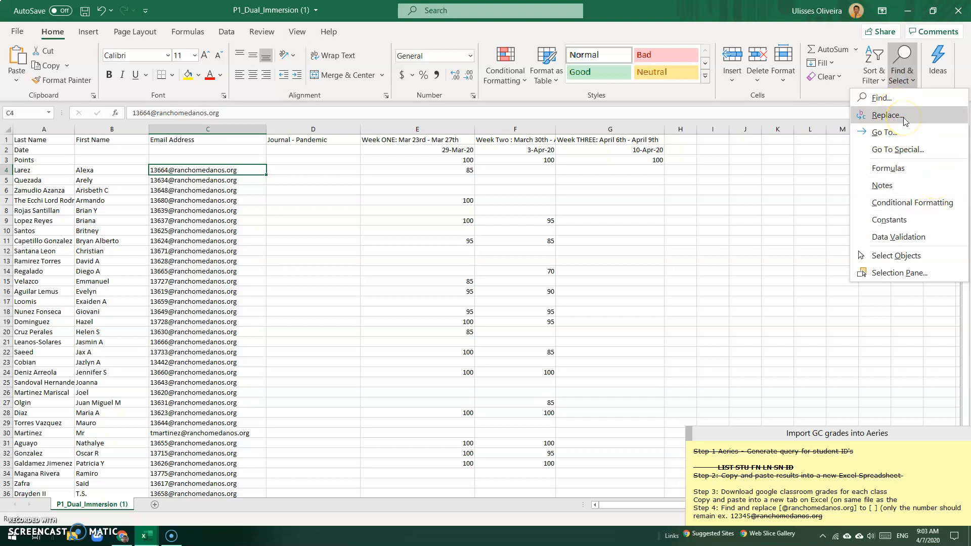
left_click(888, 116)
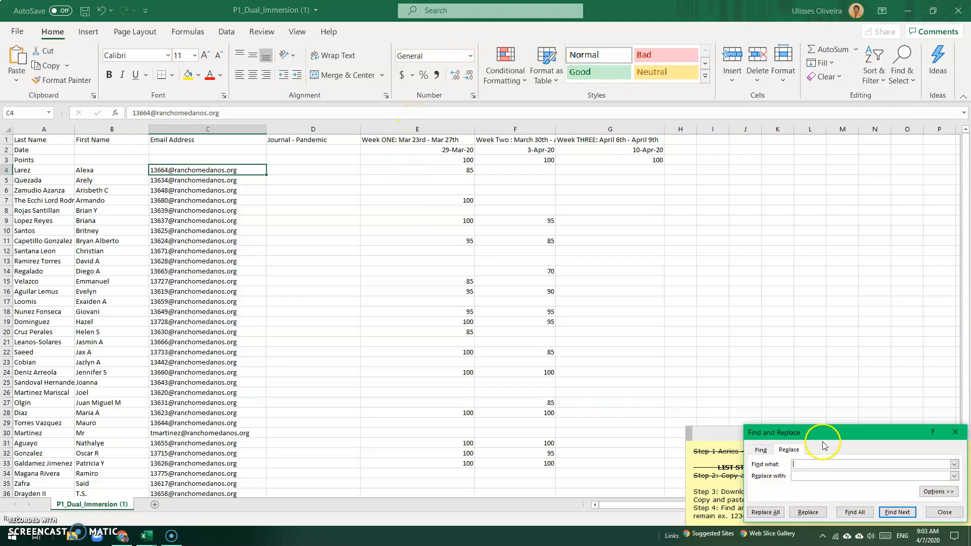
left_click_drag(824, 433, 511, 264)
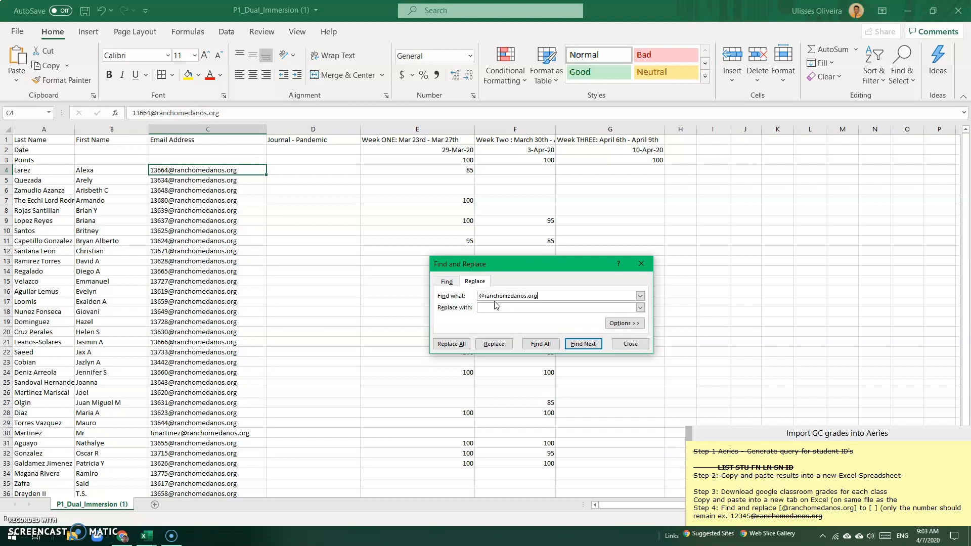
left_click(495, 308)
left_click(534, 344)
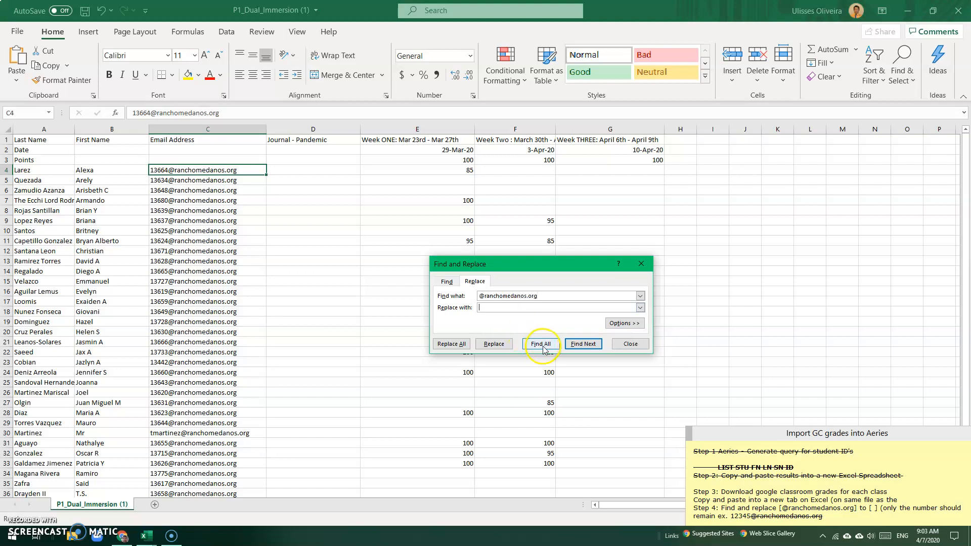
left_click(451, 344)
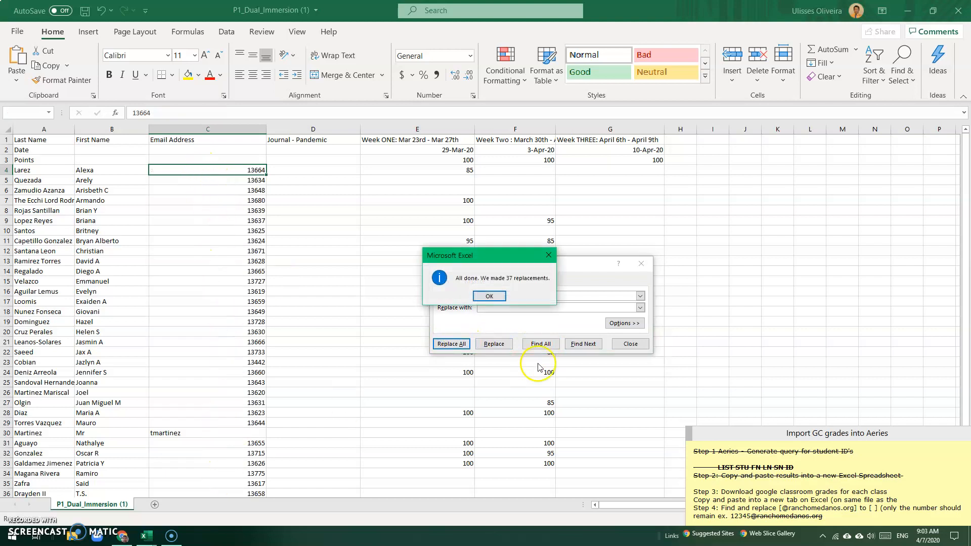
left_click(489, 296)
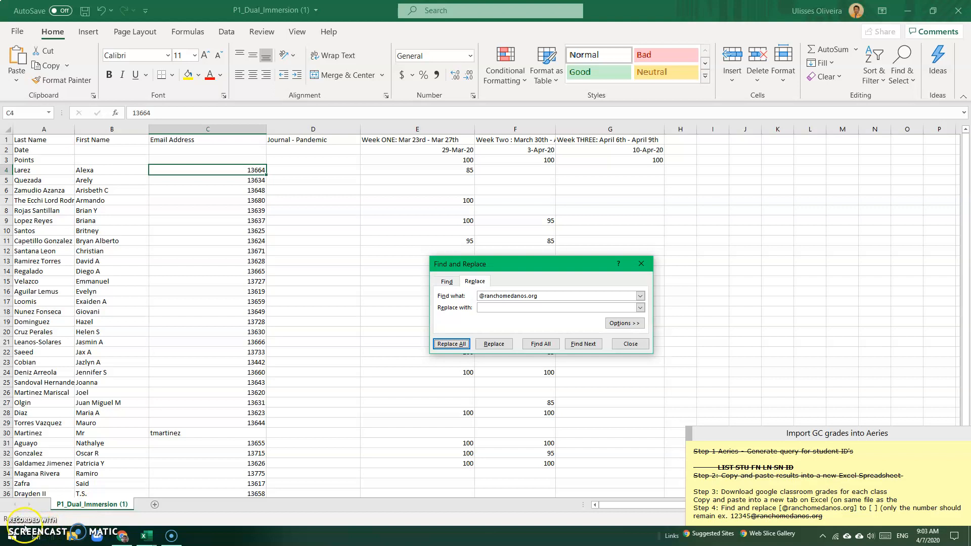
left_click(630, 344)
Step: Delete row 30, the teacher's entry without a numeric ID, from the grades sheet
scroll(214, 263, "down", 5)
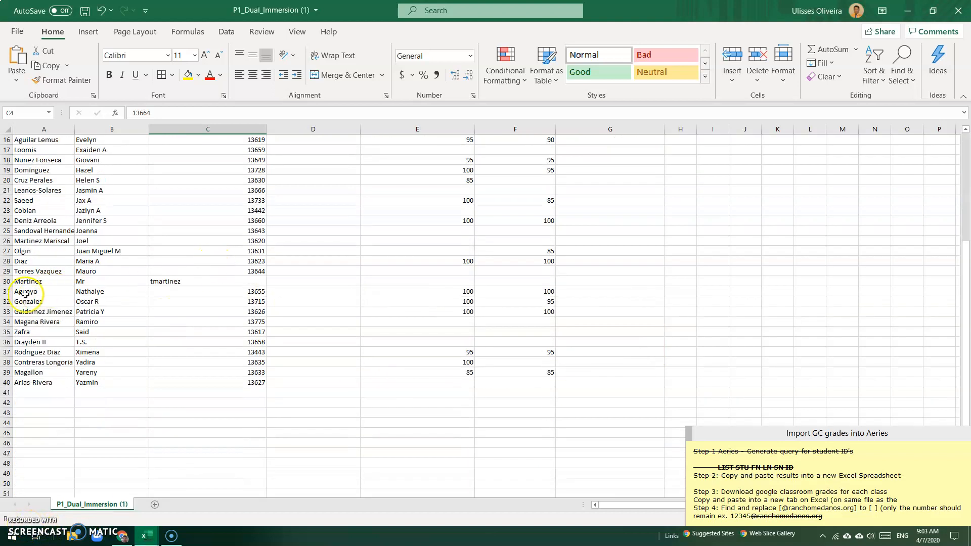
left_click(8, 280)
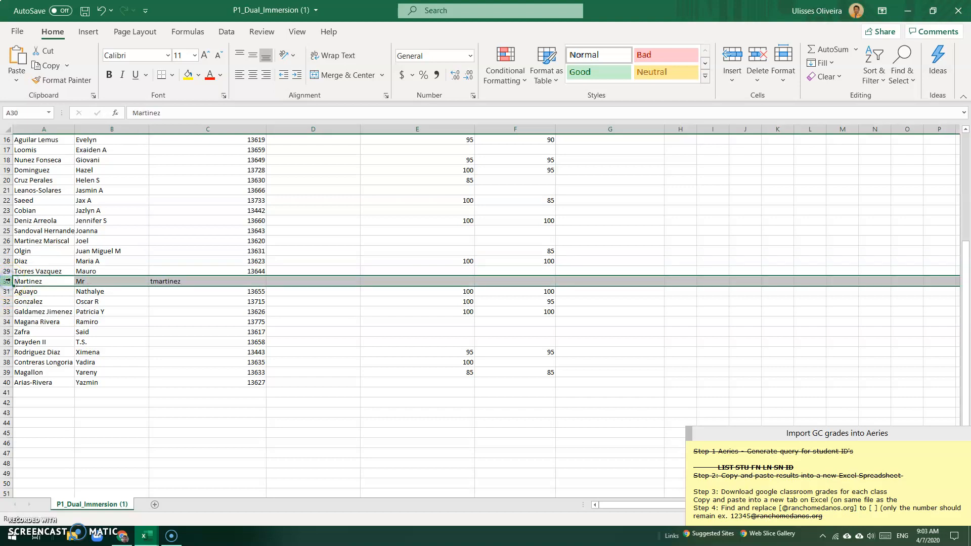
right_click(7, 281)
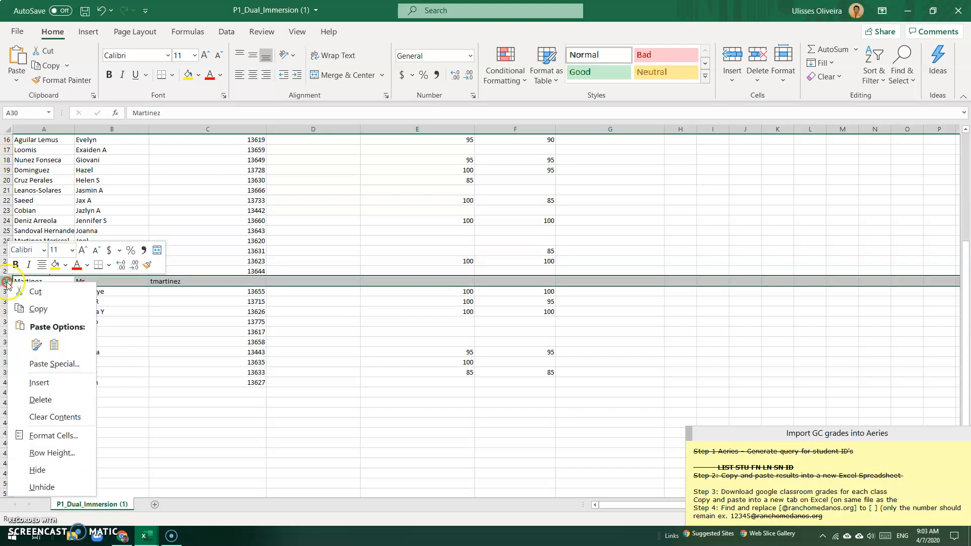
left_click(31, 400)
scroll(519, 434, "up", 1)
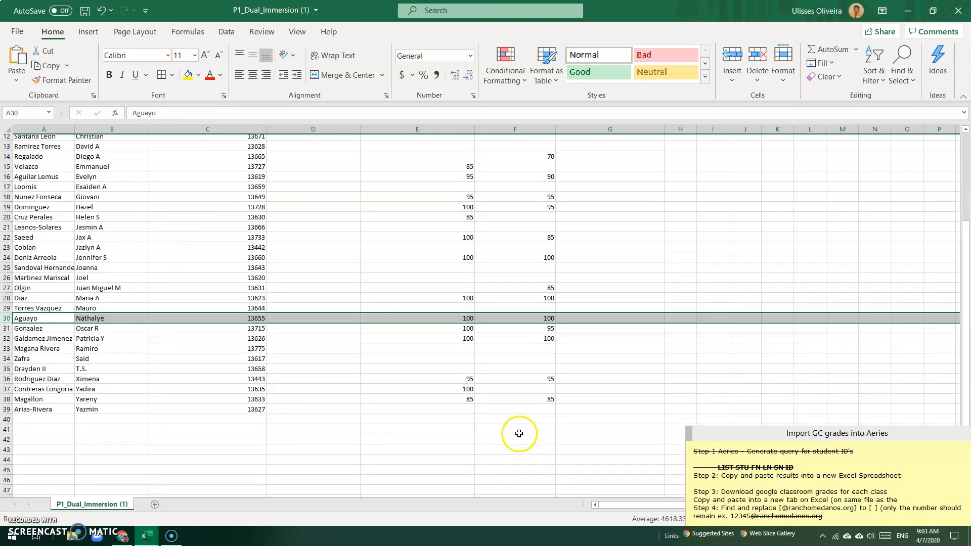
left_click(519, 435)
left_click_drag(537, 412, 78, 165)
left_click(397, 423)
left_click(526, 430)
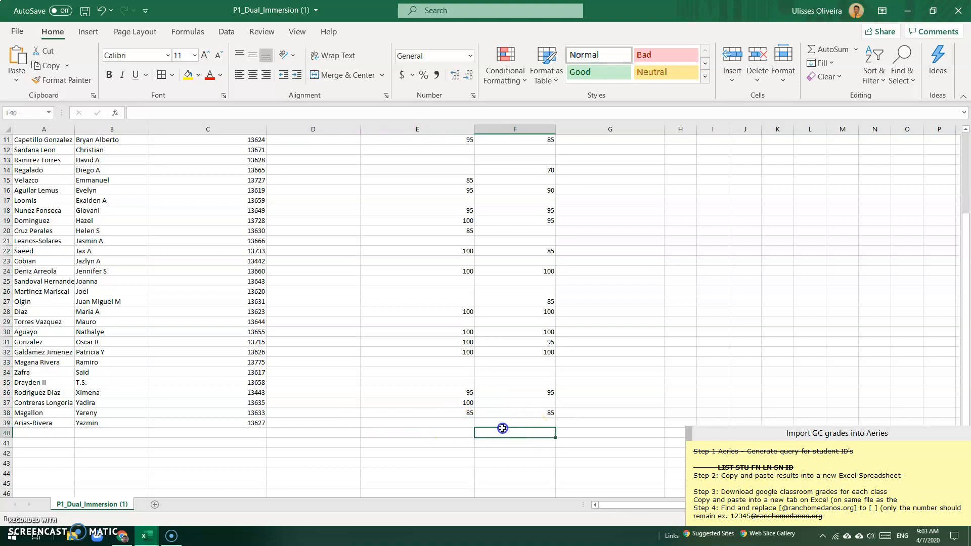
left_click_drag(508, 423, 19, 69)
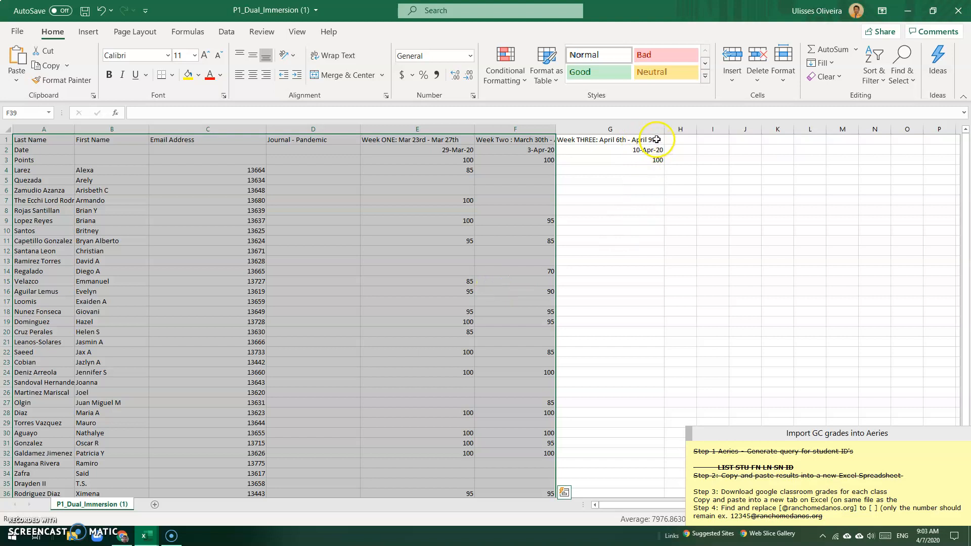
Step: Copy the grades range A1:G39 and paste it into a new sheet of the Book1 workbook, starting at cell A1
left_click(661, 140)
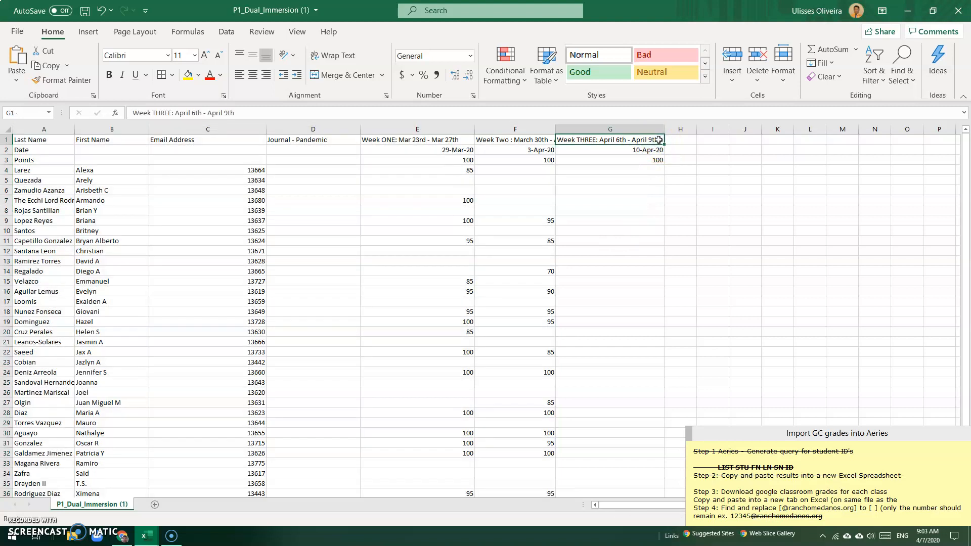
left_click_drag(658, 140, 17, 464)
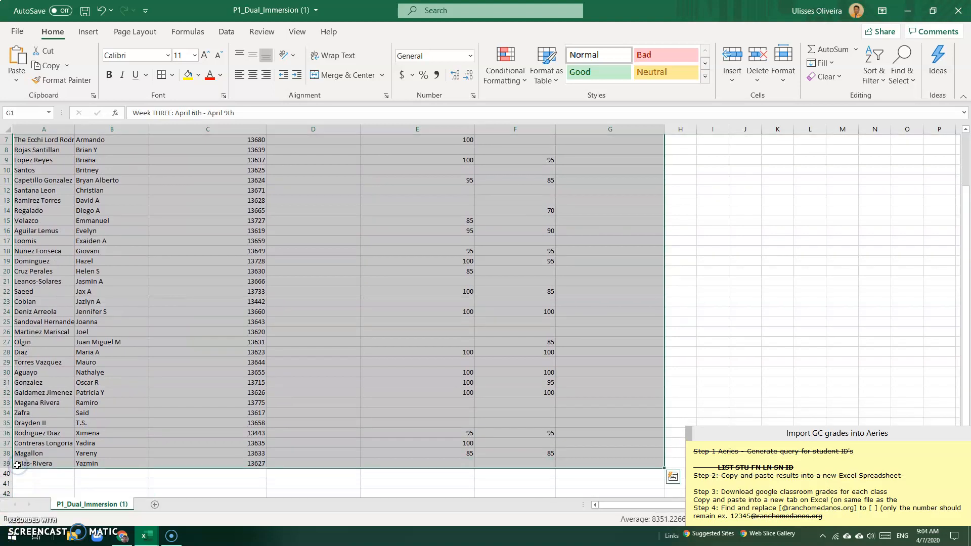
key("ctrl+c")
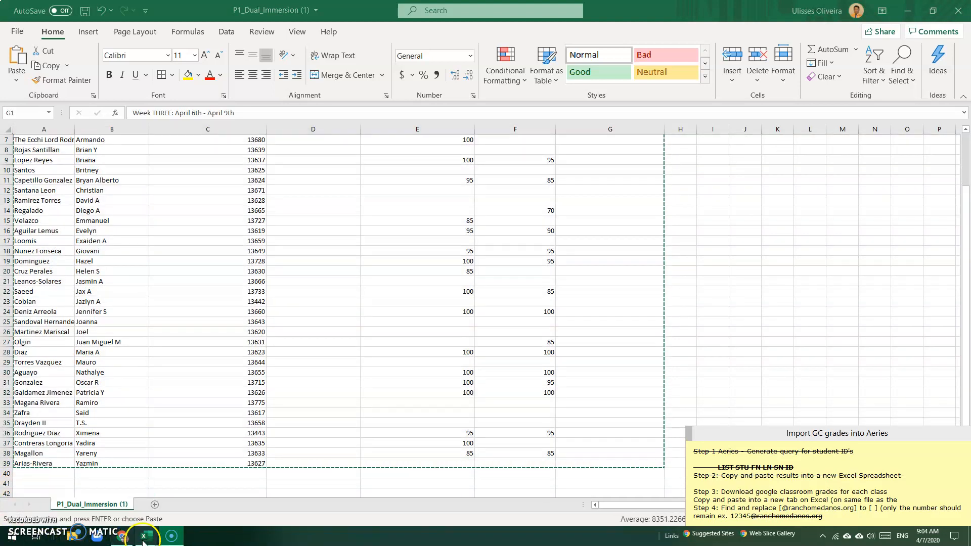
mouse_move(144, 537)
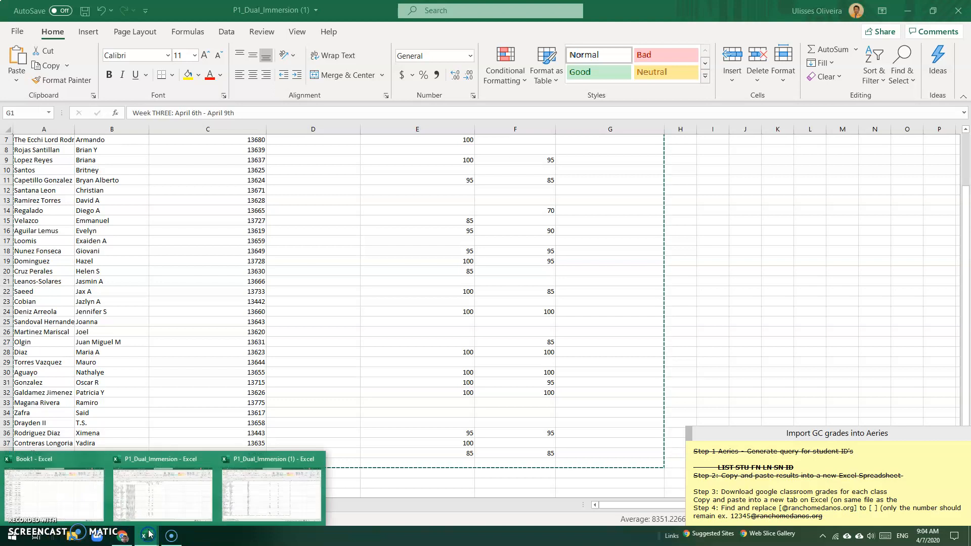
left_click(73, 493)
scroll(143, 329, "down", 3)
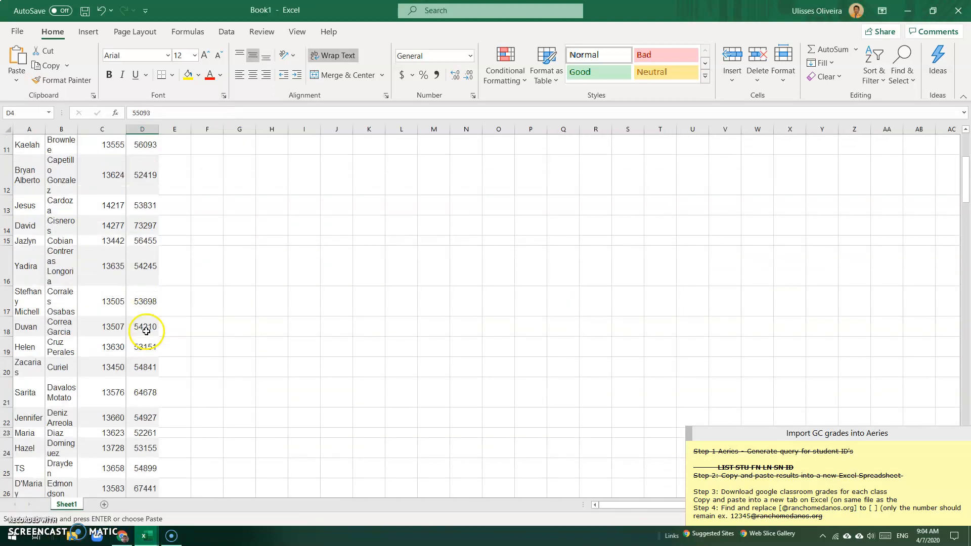
left_click(104, 506)
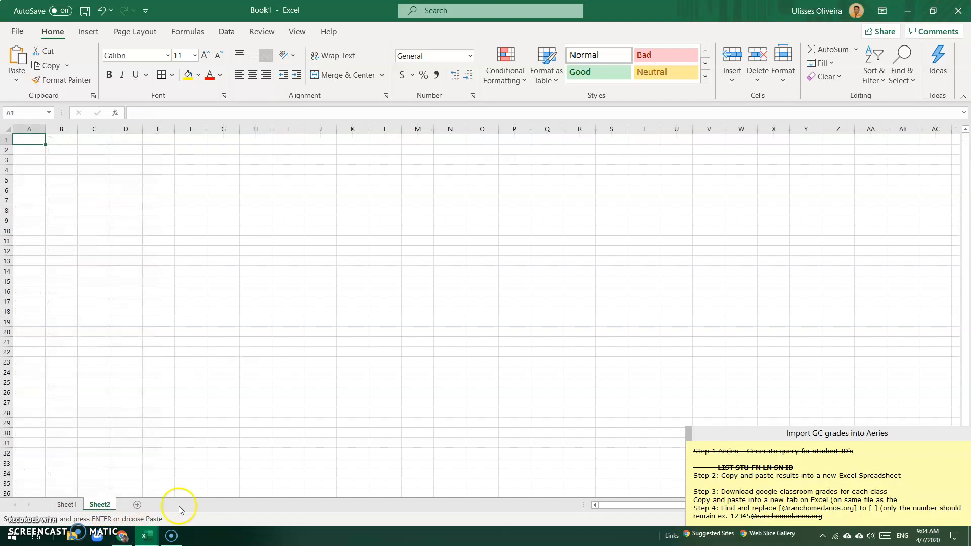
key("ctrl+v")
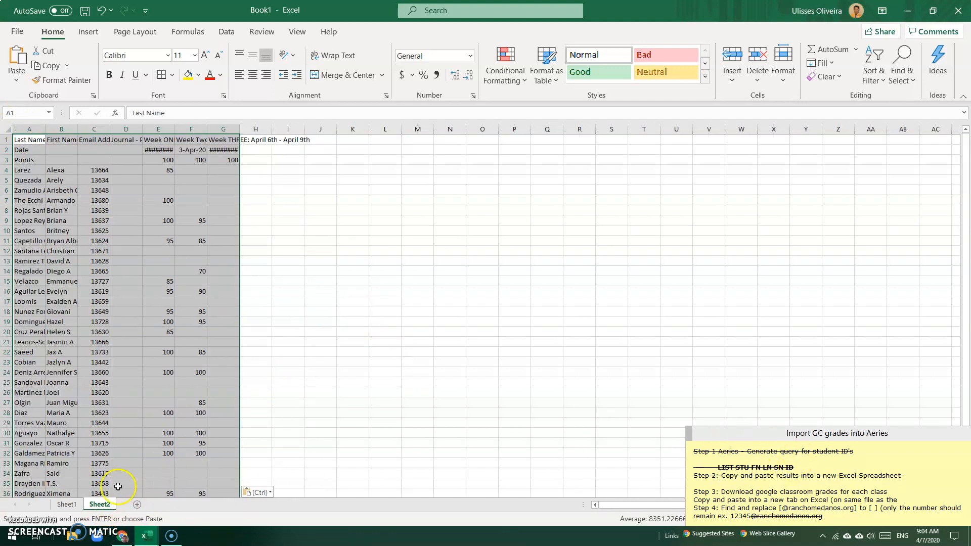
Step: Rename Sheet1 as "Student ID" and Sheet2 as "Grades P1"
left_click(66, 504)
left_click_drag(66, 504, 143, 497)
type("S")
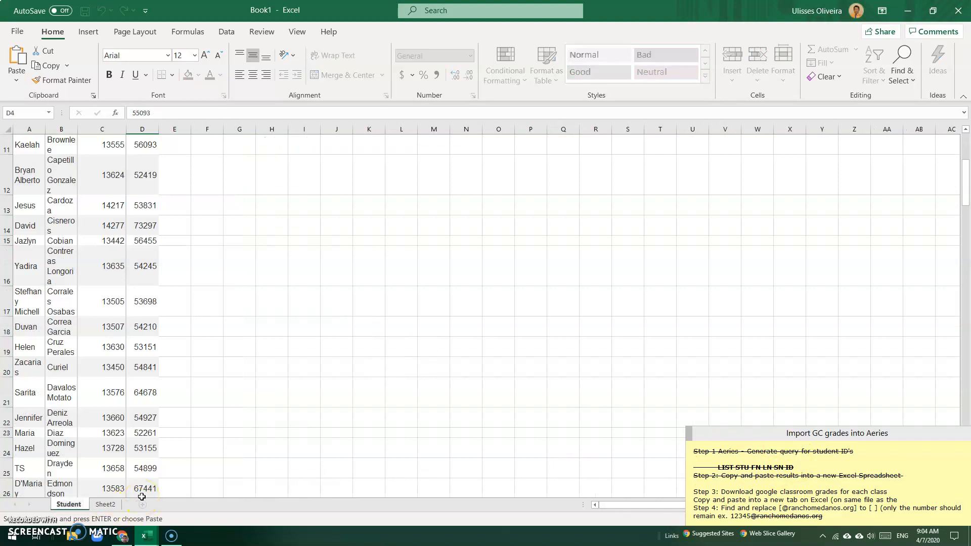
left_click(116, 504)
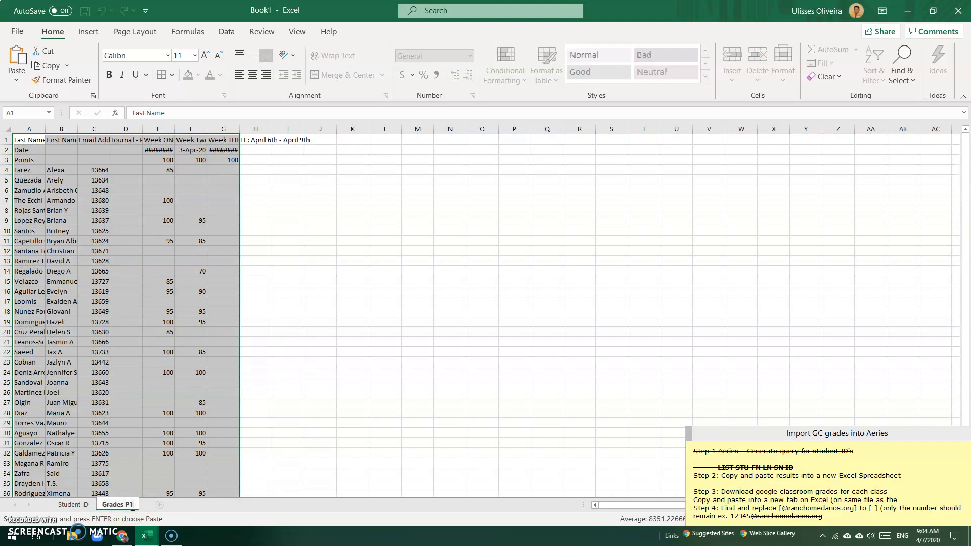
left_click(29, 518)
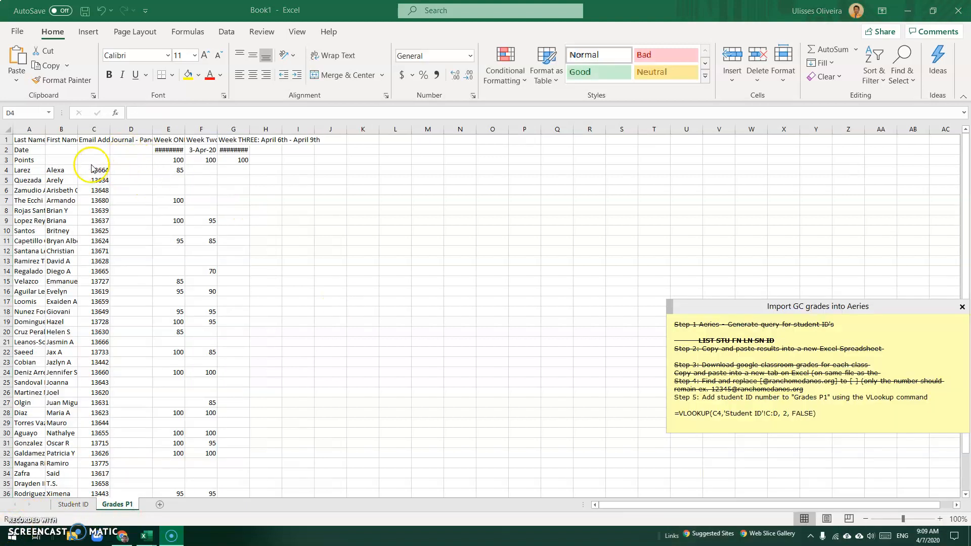
Step: Replace the "Journal - Pandemic" heading in cell D1 of the Grades P1 sheet with "Student ID #"
left_click(127, 172)
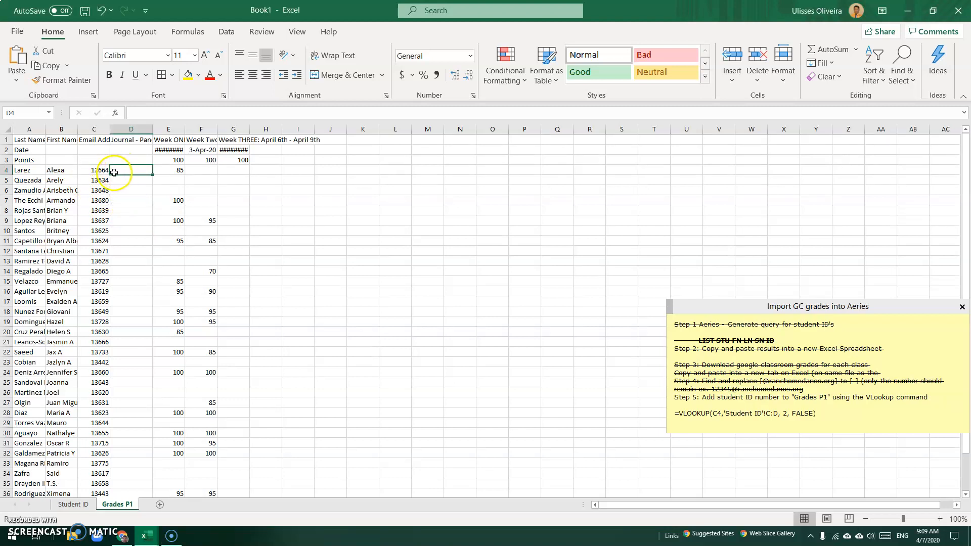
scroll(123, 302, "down", 3)
scroll(128, 321, "up", 3)
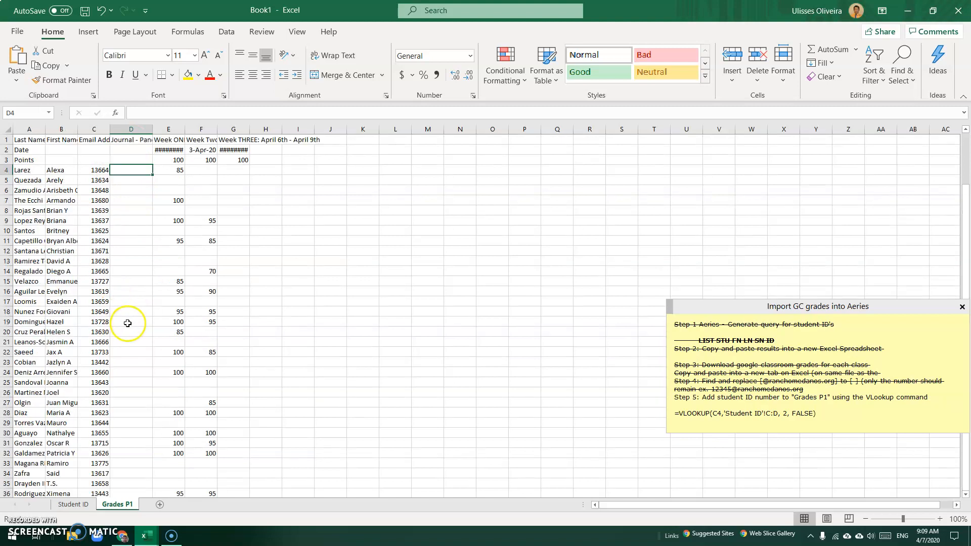
double_click(129, 143)
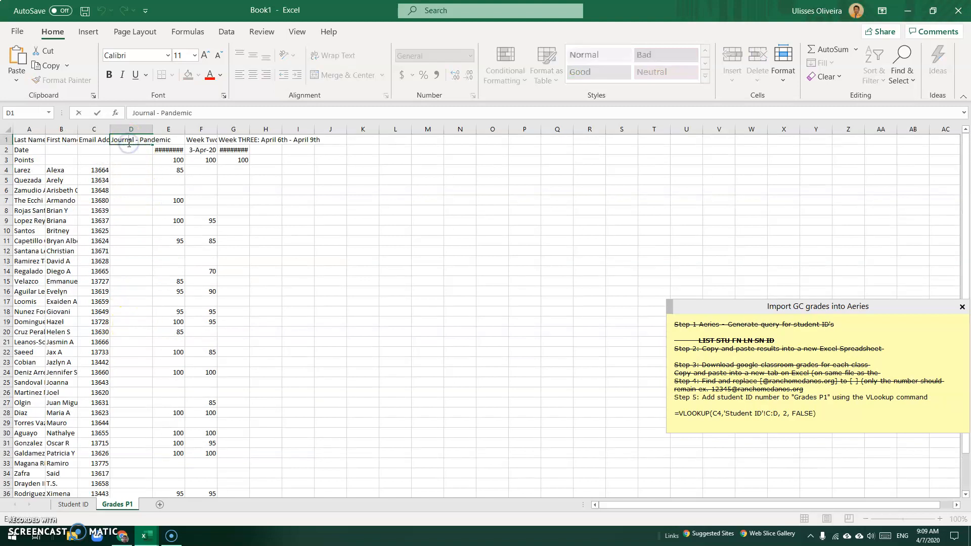
type("Student ID #")
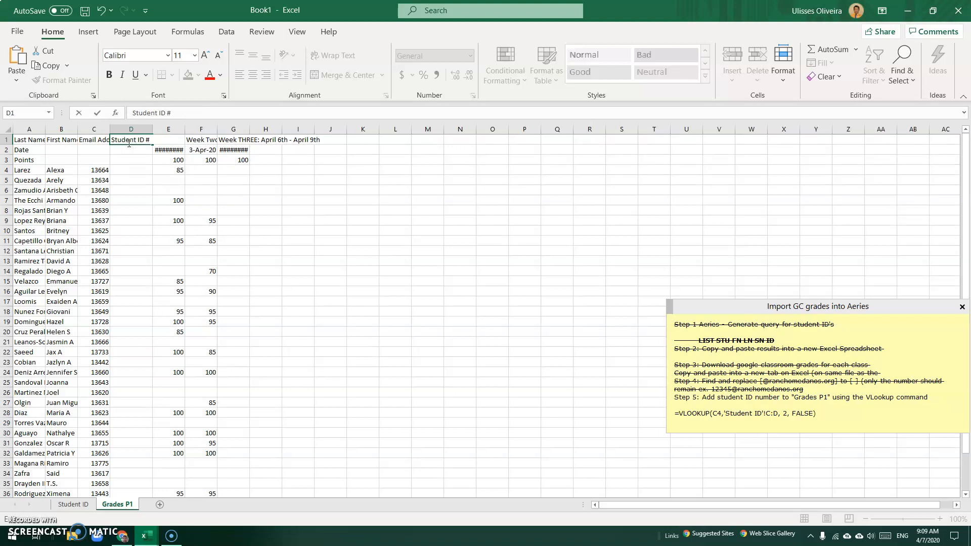
left_click(135, 184)
Step: Compare the first student's number in cell C4 of Grades P1 with columns C and D of row 58 on the Student ID sheet
left_click(101, 171)
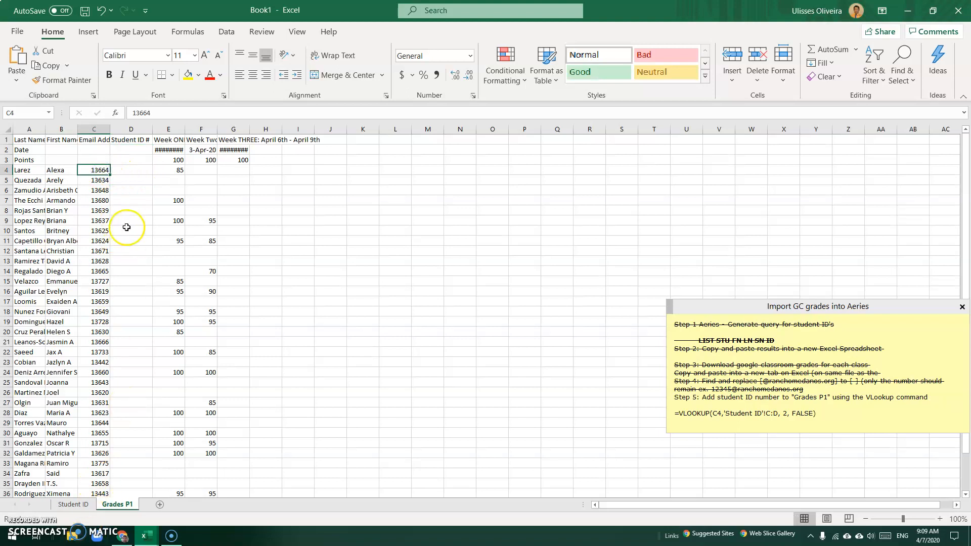
left_click(133, 169)
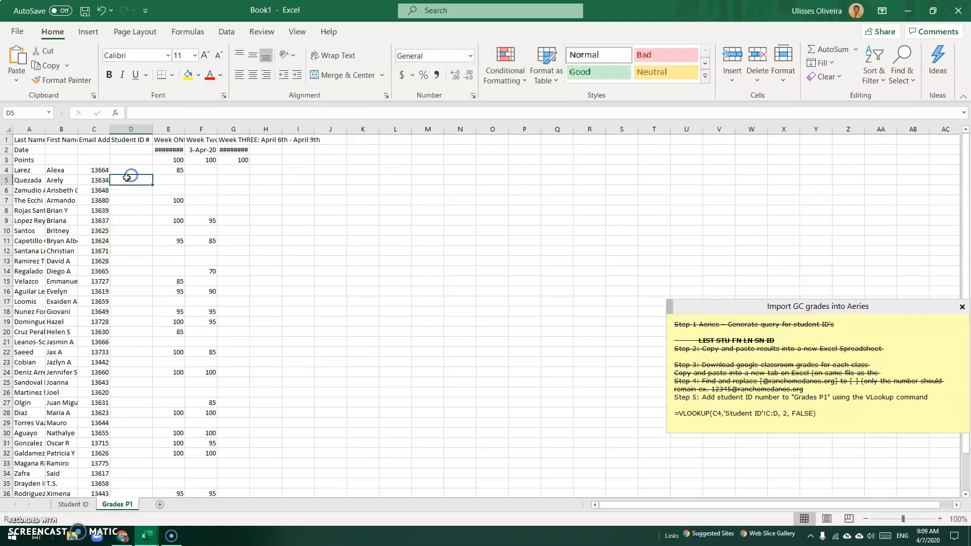
left_click(67, 504)
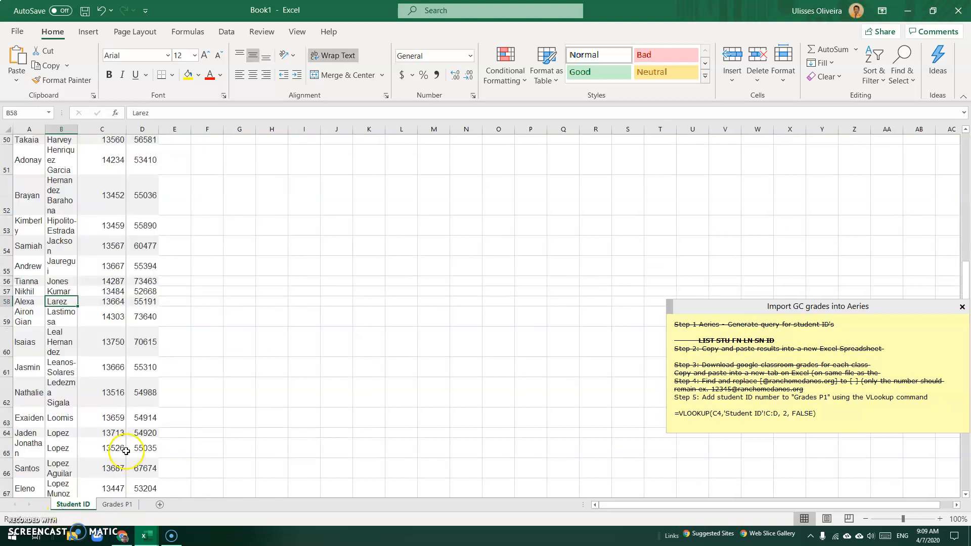
left_click(115, 304)
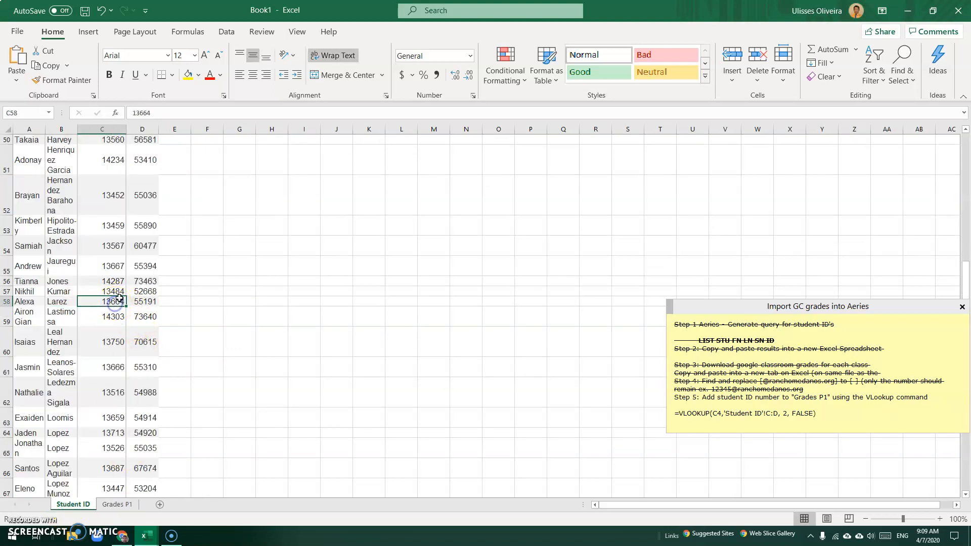
left_click(147, 302)
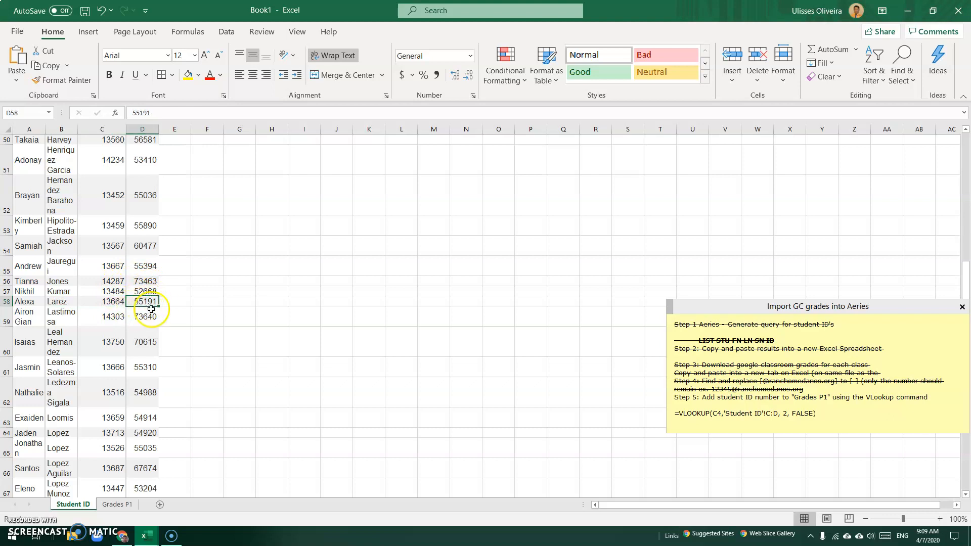
Step: Begin a VLOOKUP formula in cell D4 of the Grades P1 sheet with C4 as the lookup value
left_click(116, 504)
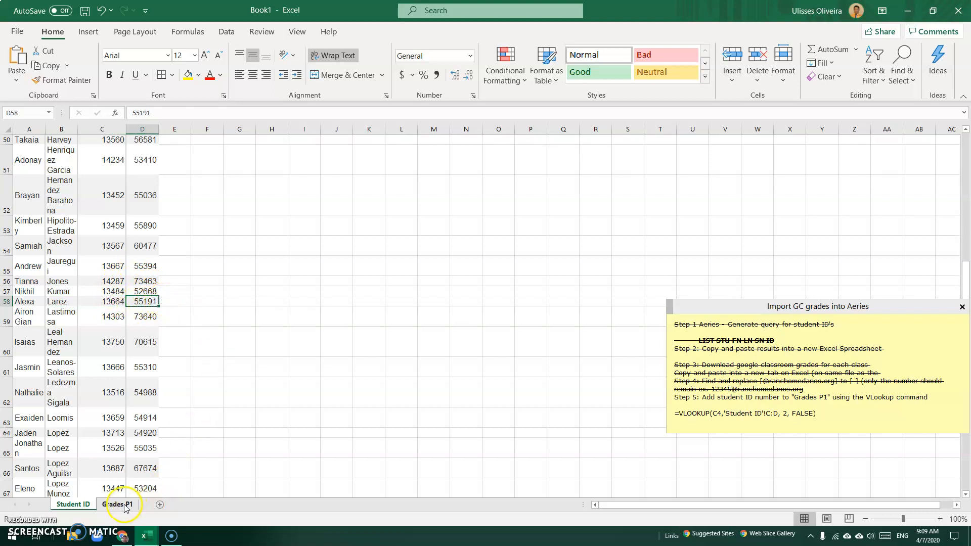
left_click(147, 112)
type("=vlookup")
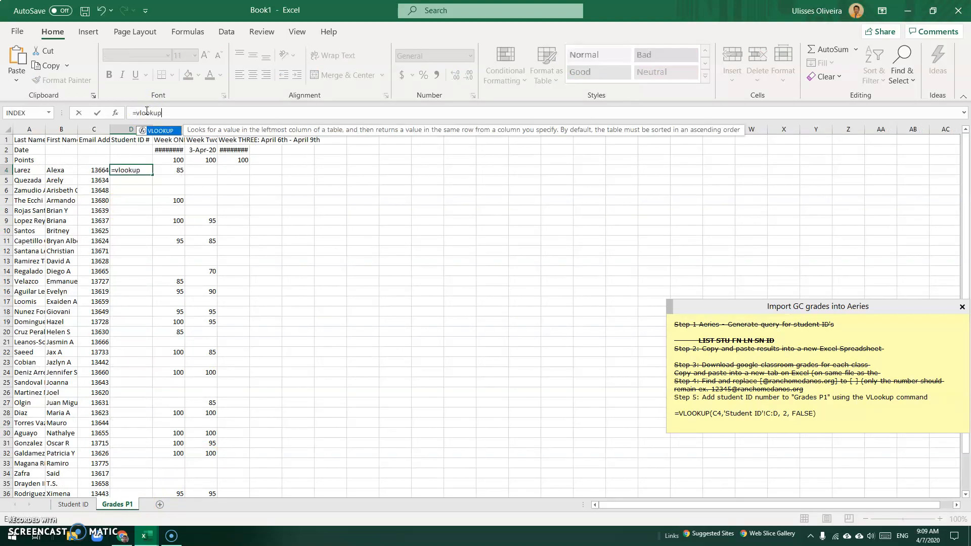
left_click(160, 132)
double_click(160, 133)
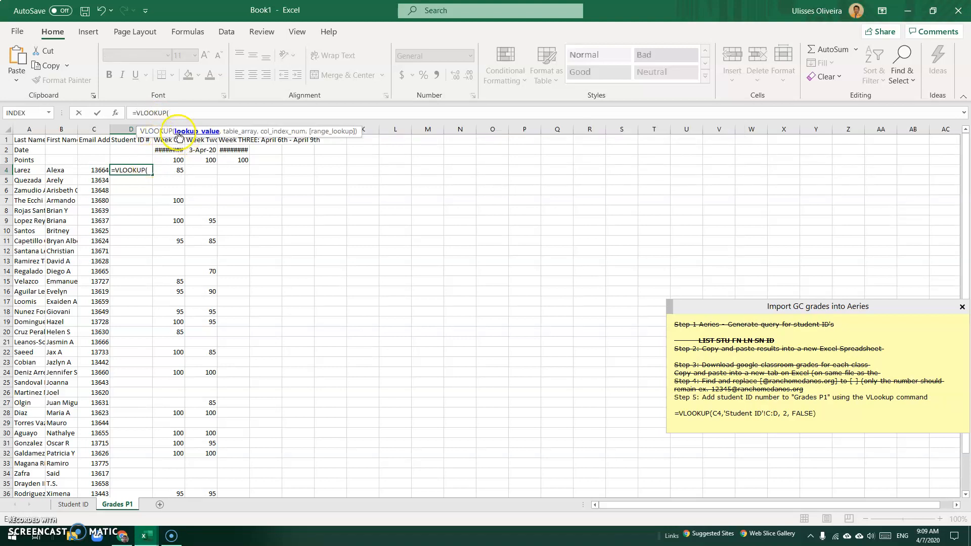
left_click(100, 171)
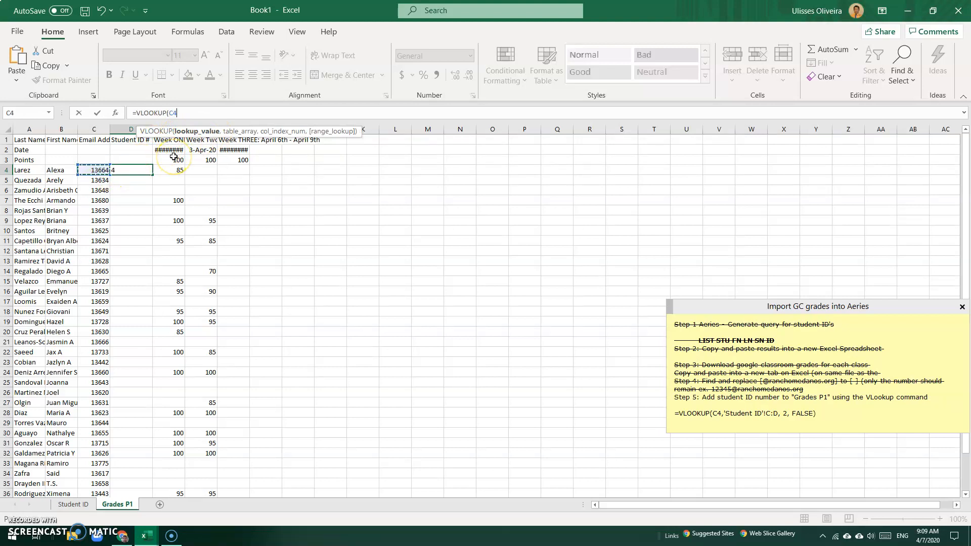
type(",")
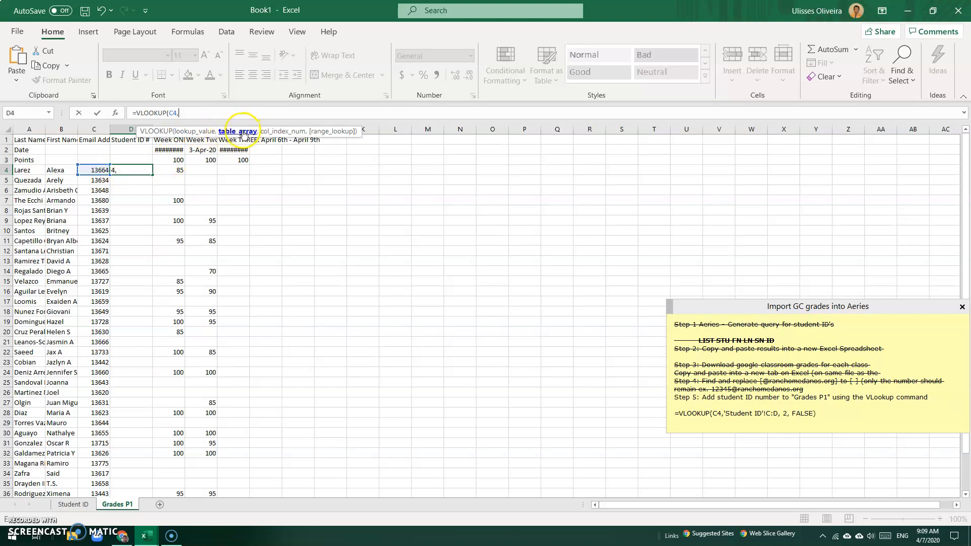
Step: Complete the VLOOKUP formula with columns C:D of the Student ID sheet as table array, column index 2 and FALSE for exact match
left_click(72, 505)
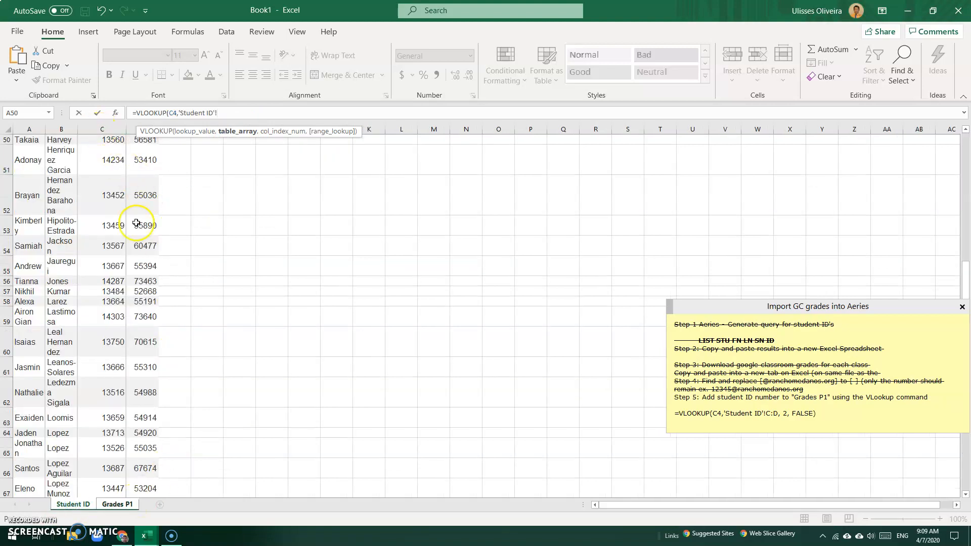
left_click_drag(107, 123, 139, 126)
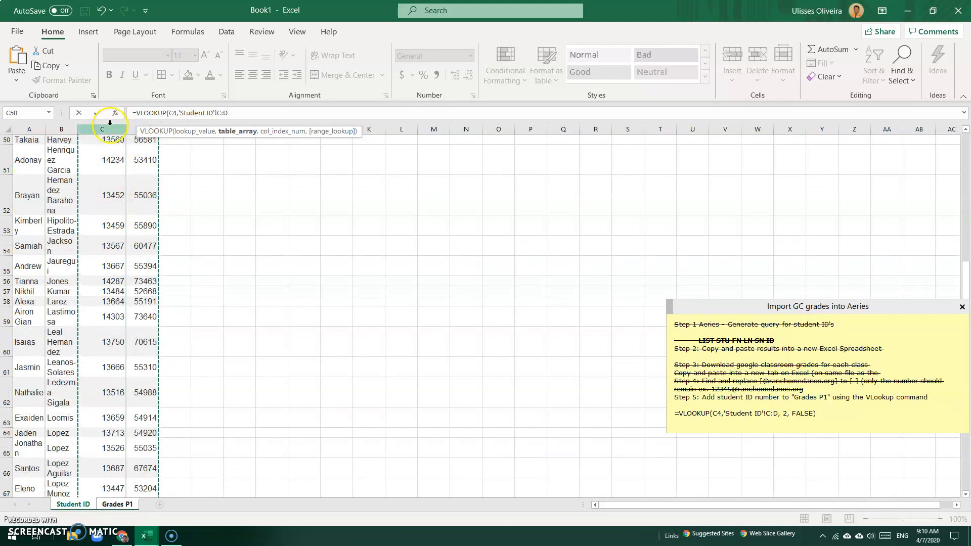
type(", 2")
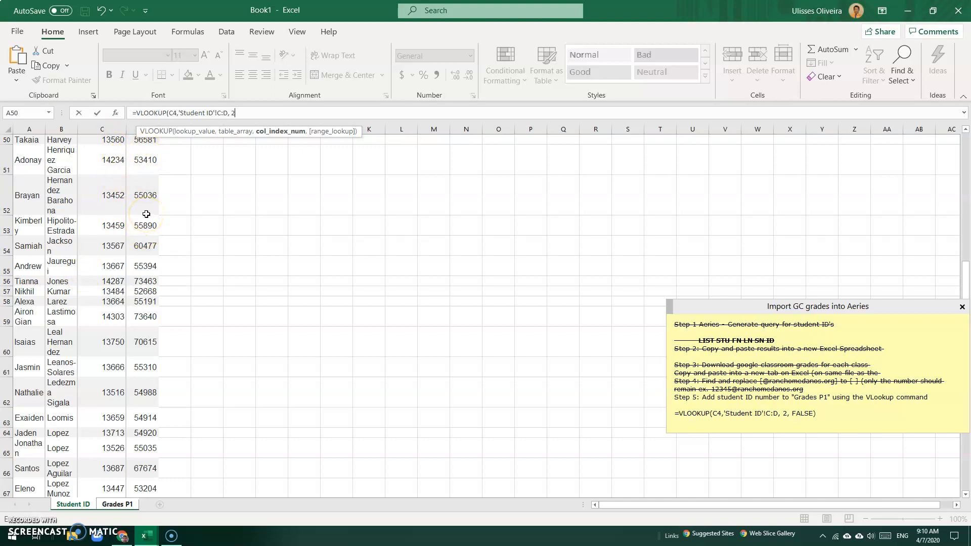
type(",")
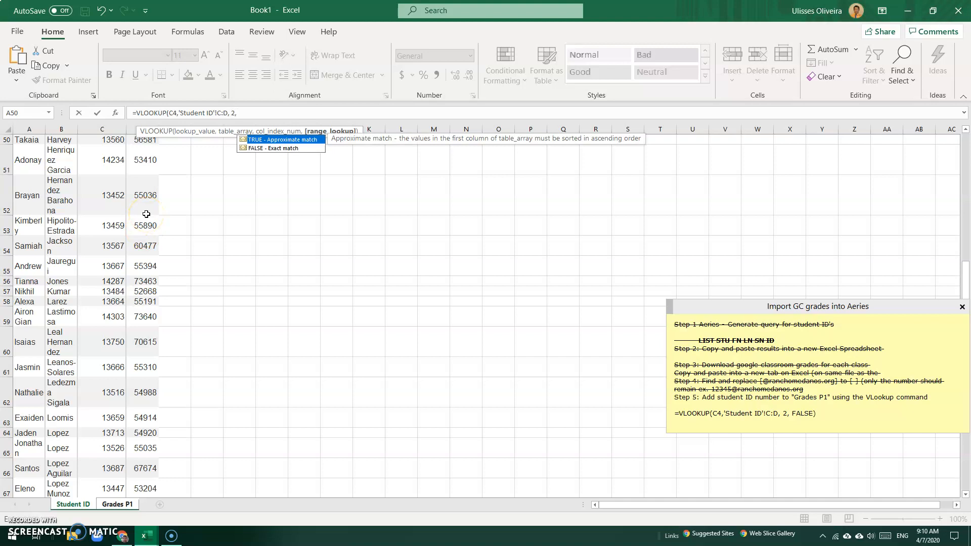
double_click(273, 149)
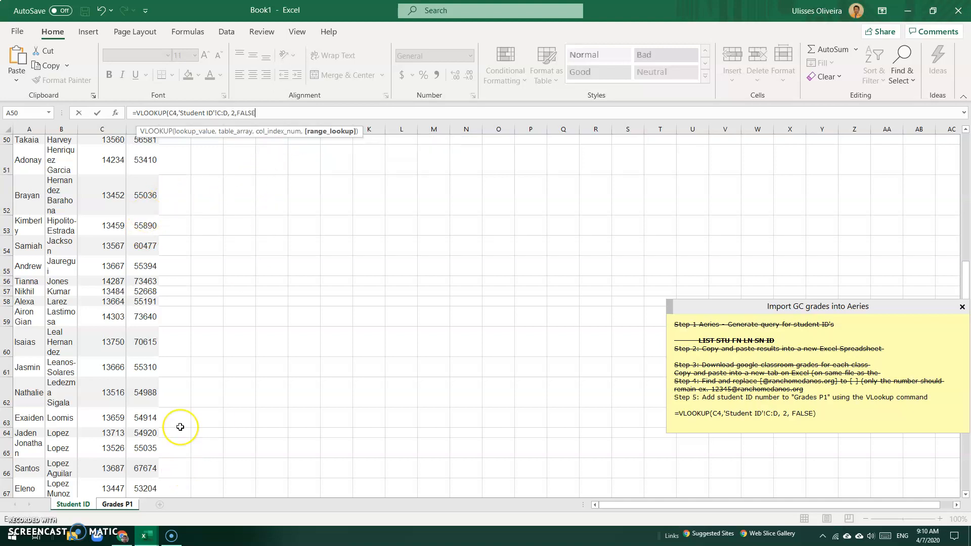
type(")")
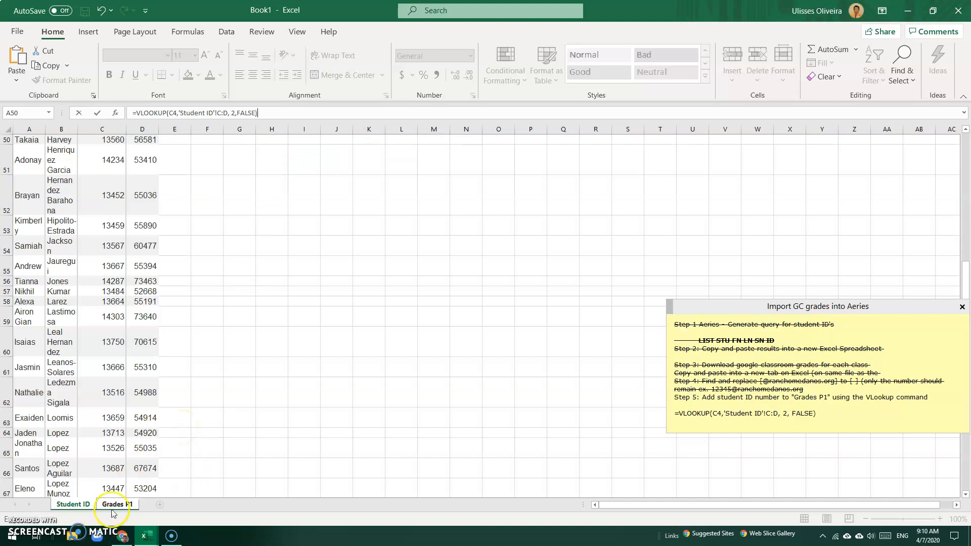
key("Return")
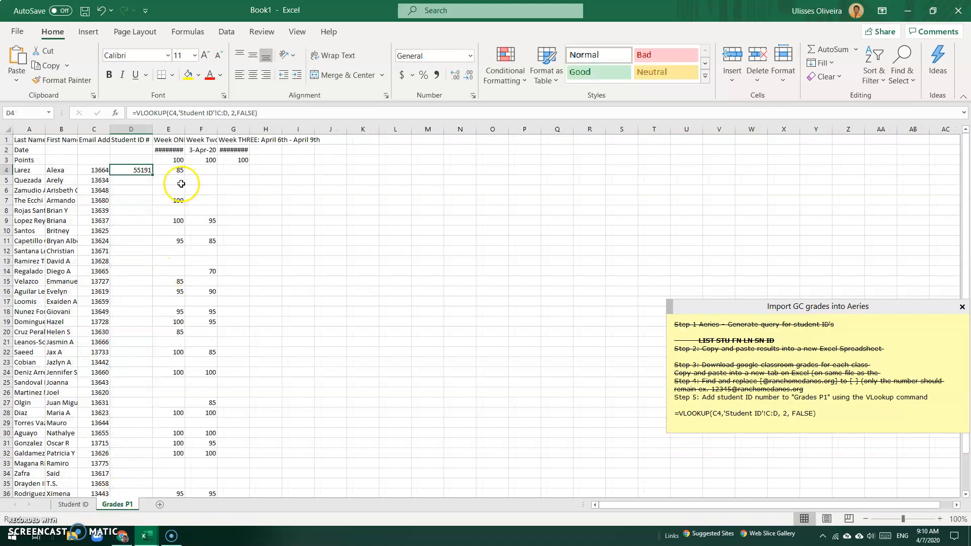
Step: Fill the VLOOKUP formula from D4 down to D39 and check the filled student ID column
key("Down")
left_click(147, 171)
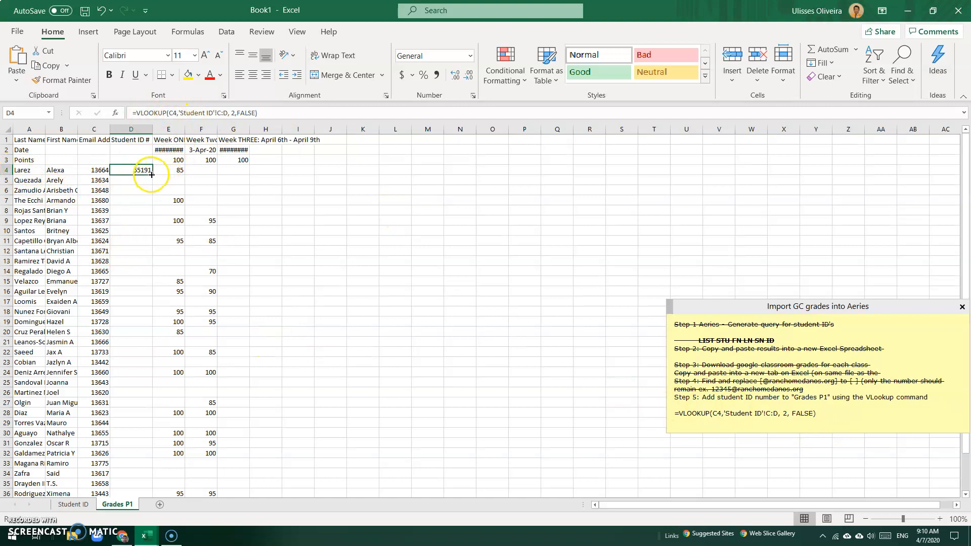
left_click_drag(151, 174, 146, 461)
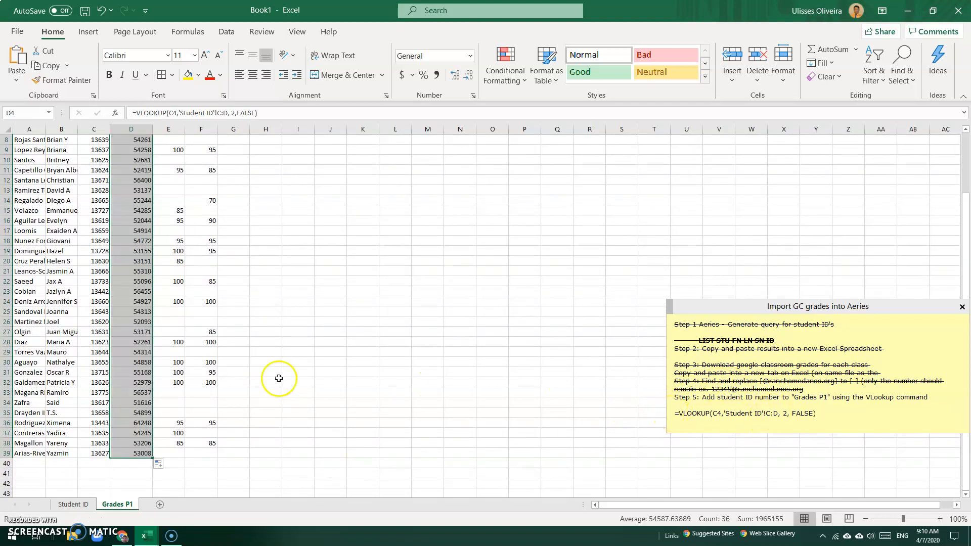
scroll(140, 304, "up", 3)
scroll(141, 323, "down", 3)
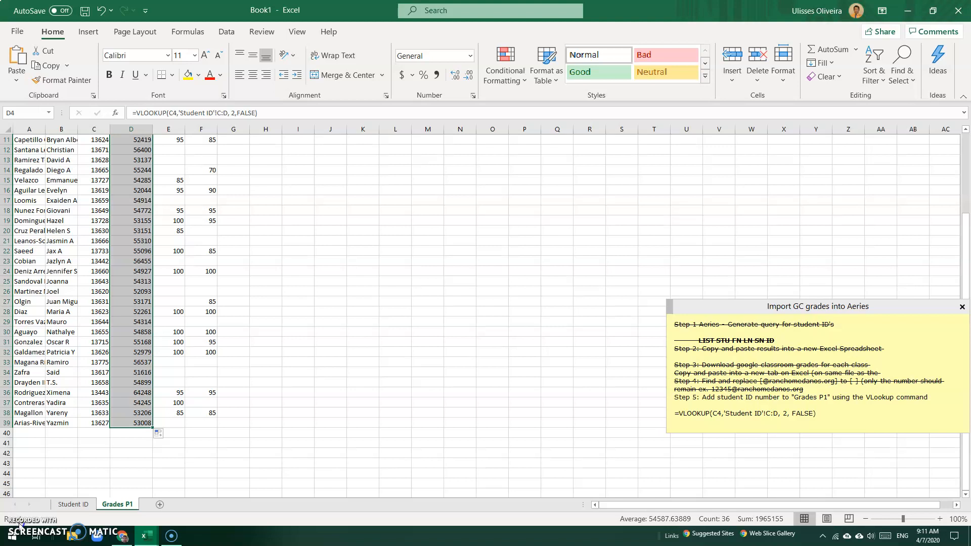
Step: Move the Grades P1 sheet in front of the Student ID sheet
left_click(121, 503)
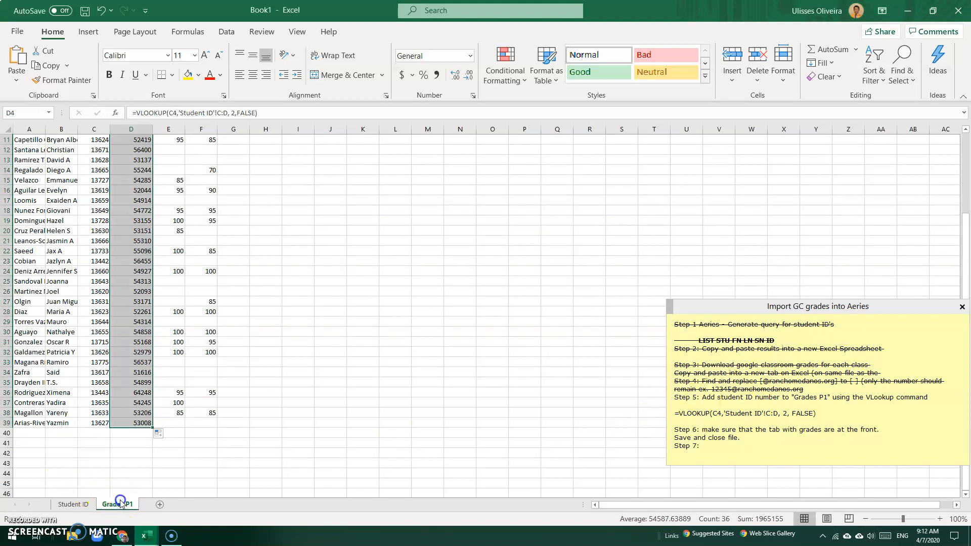
left_click_drag(75, 506, 71, 506)
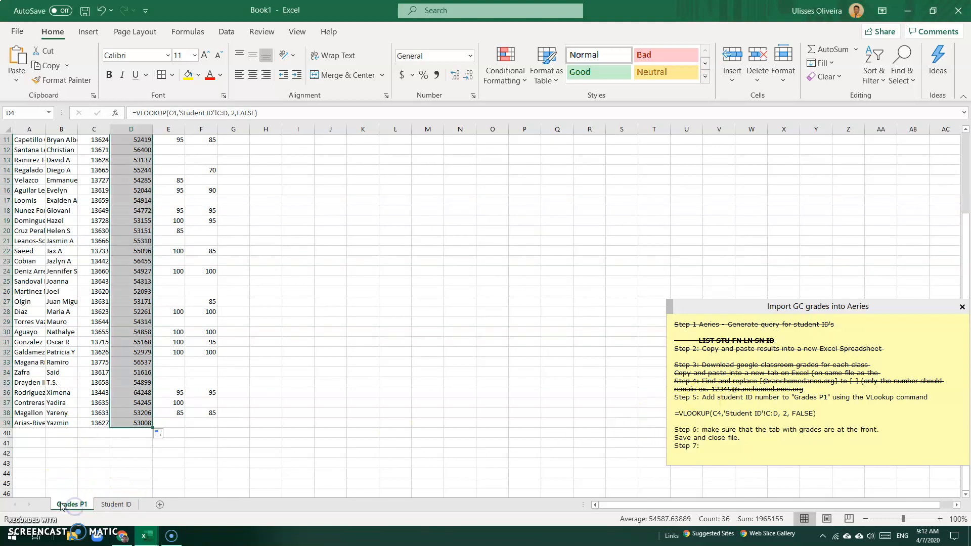
Step: Save the workbook as "Grades for video" in the Downloads folder and close it
left_click(87, 14)
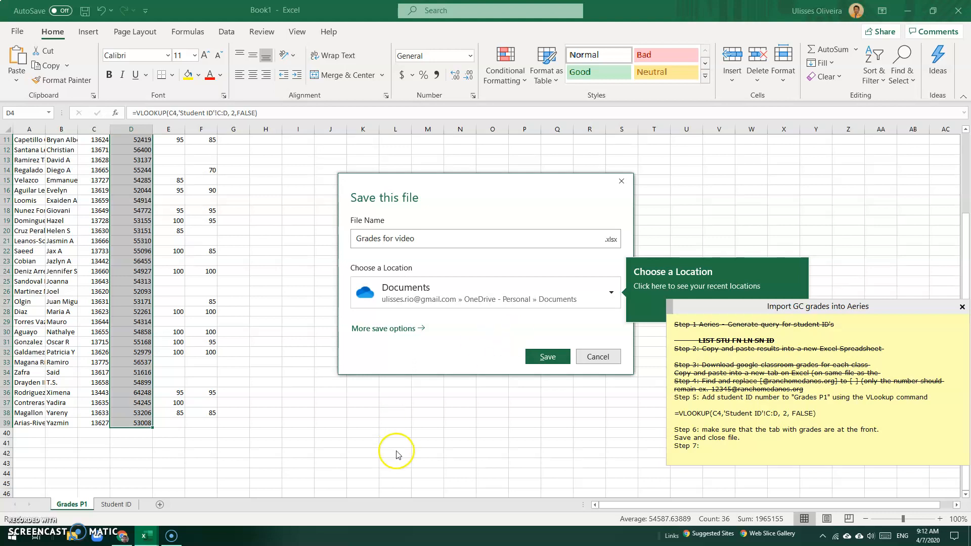
left_click(433, 304)
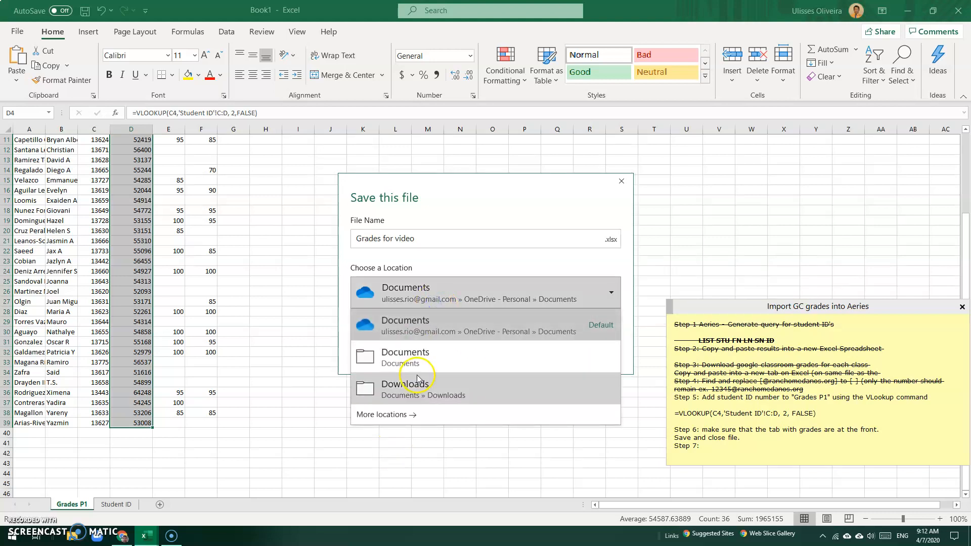
left_click(444, 398)
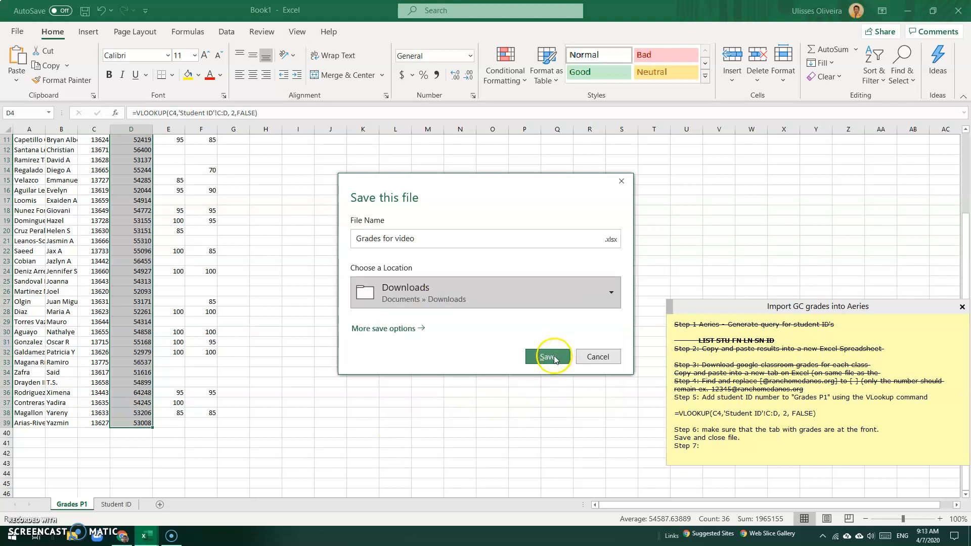
left_click(552, 357)
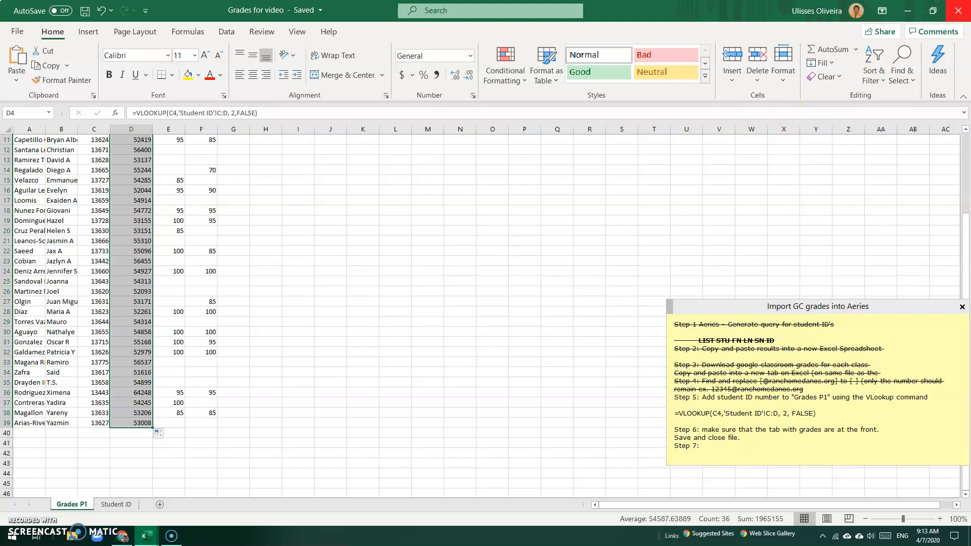
left_click(958, 10)
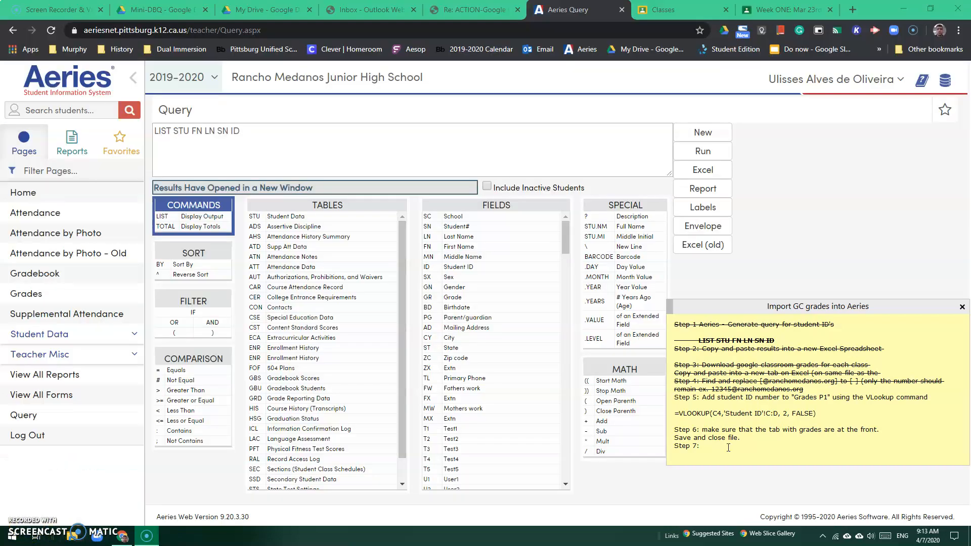
Step: Open the Gradebook page in Aeries and write "Import grades using the spreadsheet" as Step 7 in the sticky note
left_click(49, 274)
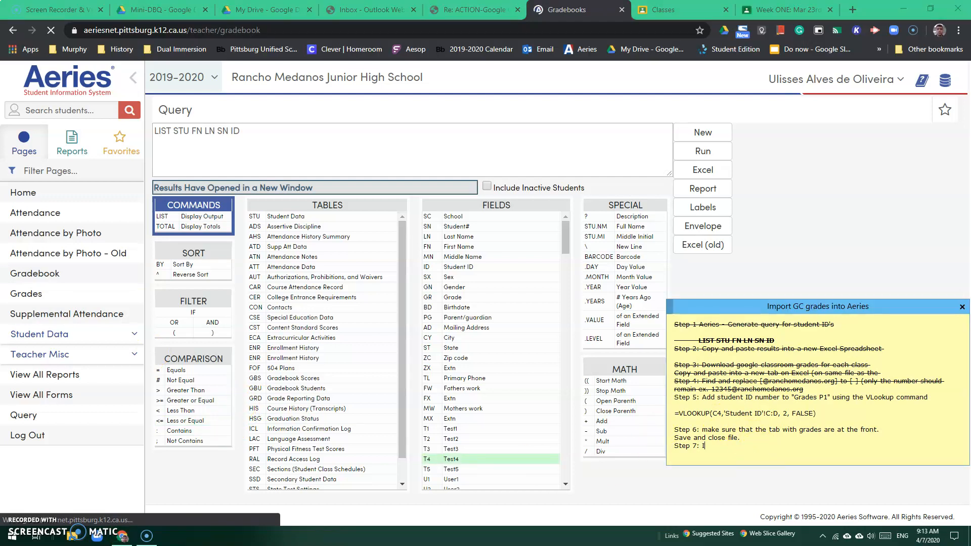
type("mport grades using the spreadsheet")
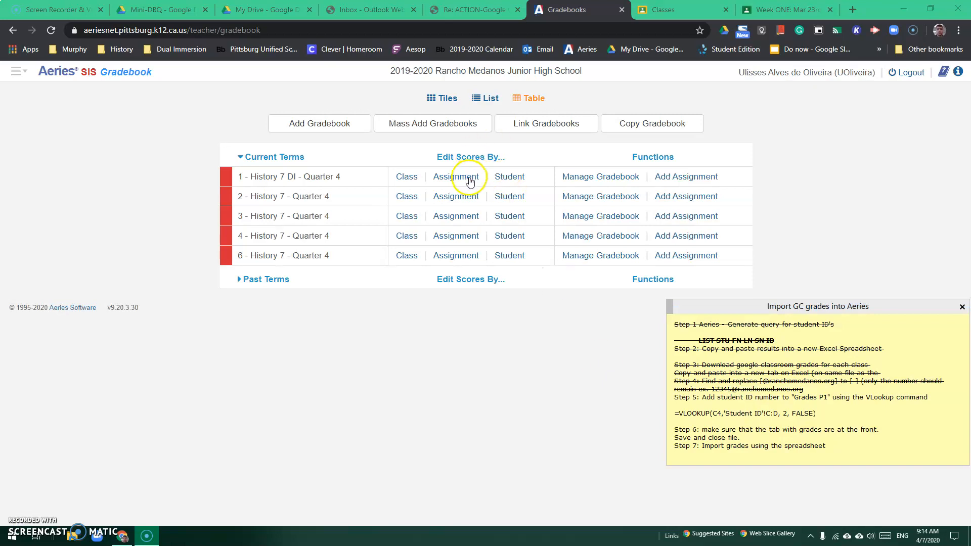
Step: Open the scores by assignment for 1 - History 7 DI - Quarter 4 and expand the details of the Week ONE assignment
left_click(467, 178)
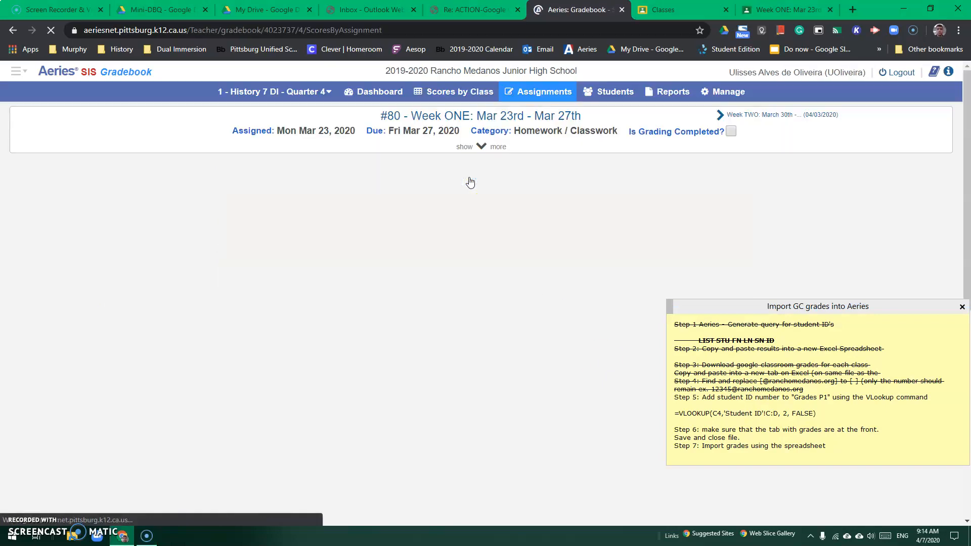
left_click(559, 98)
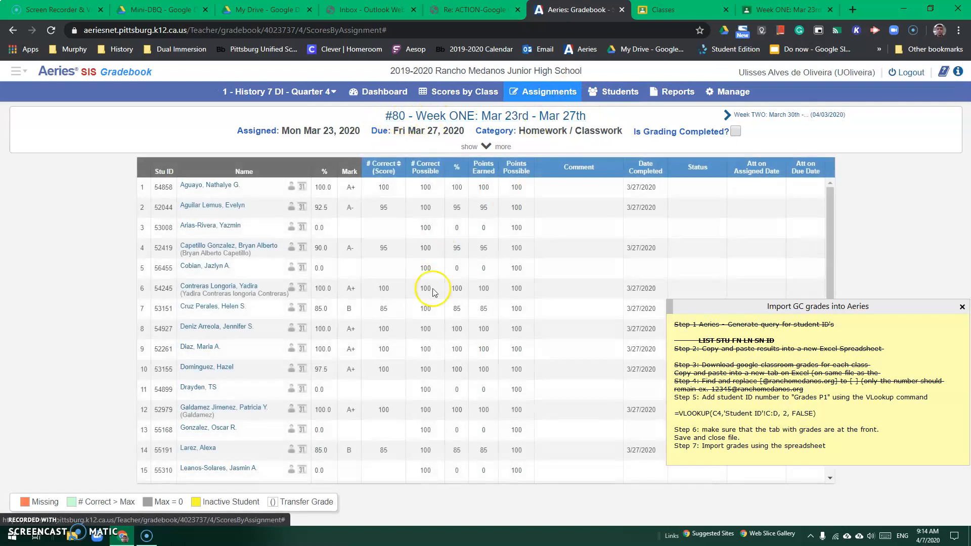
scroll(425, 299, "down", 6)
scroll(423, 331, "up", 6)
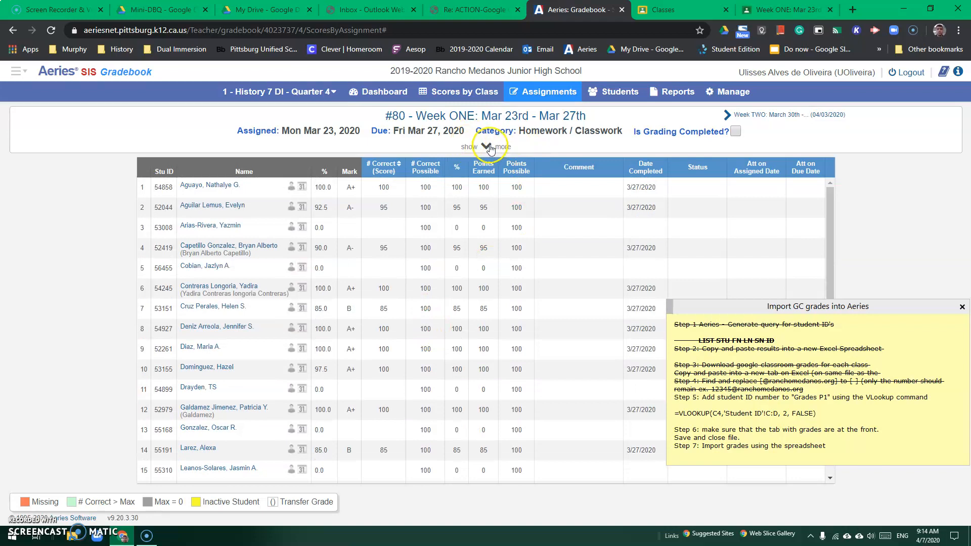
left_click(486, 147)
Step: Compare the Week ONE assignment's total points possible in Aeries with its points in Google Classroom
left_click_drag(383, 116, 597, 145)
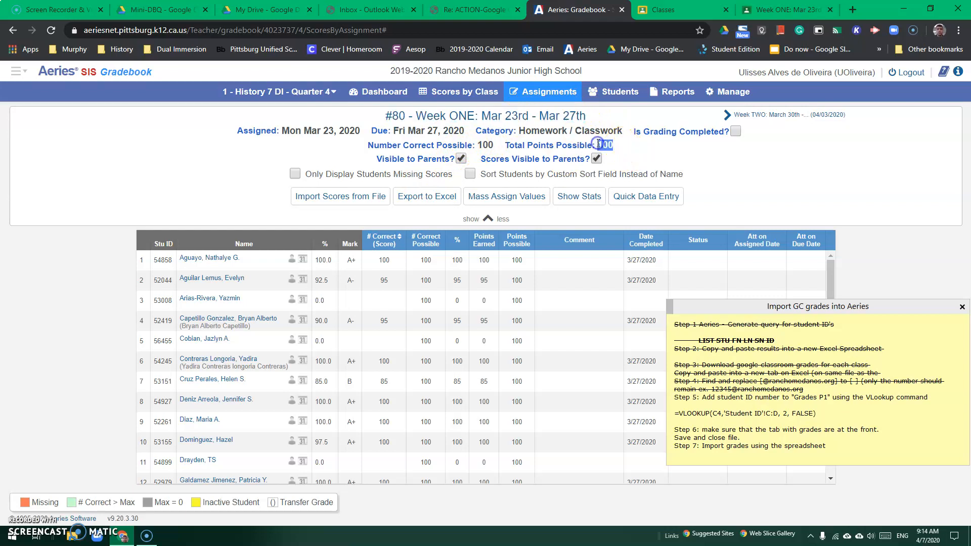
left_click(755, 11)
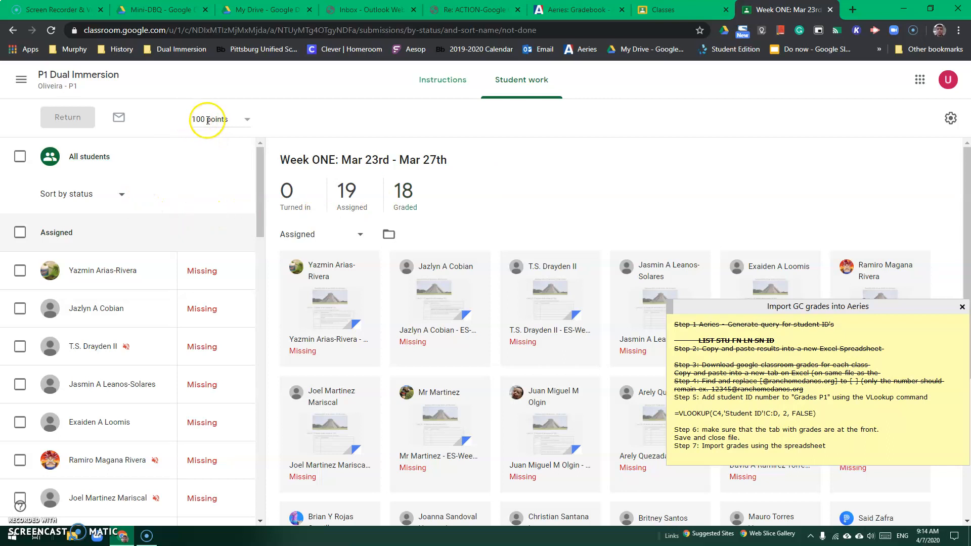
left_click(669, 9)
left_click(578, 10)
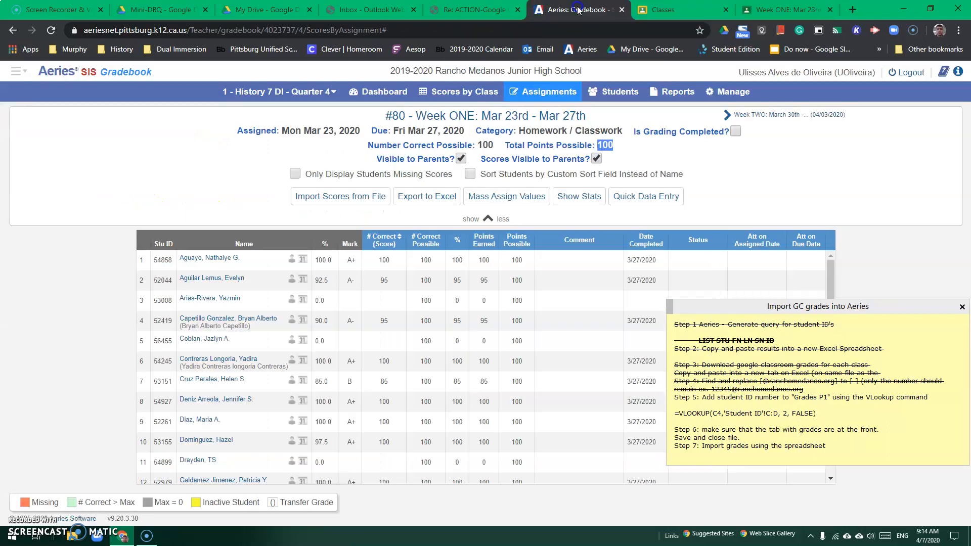
Step: Upload the "Grades for video" workbook from Downloads for the Week ONE score import and move the sticky note clear of the import window
left_click(360, 205)
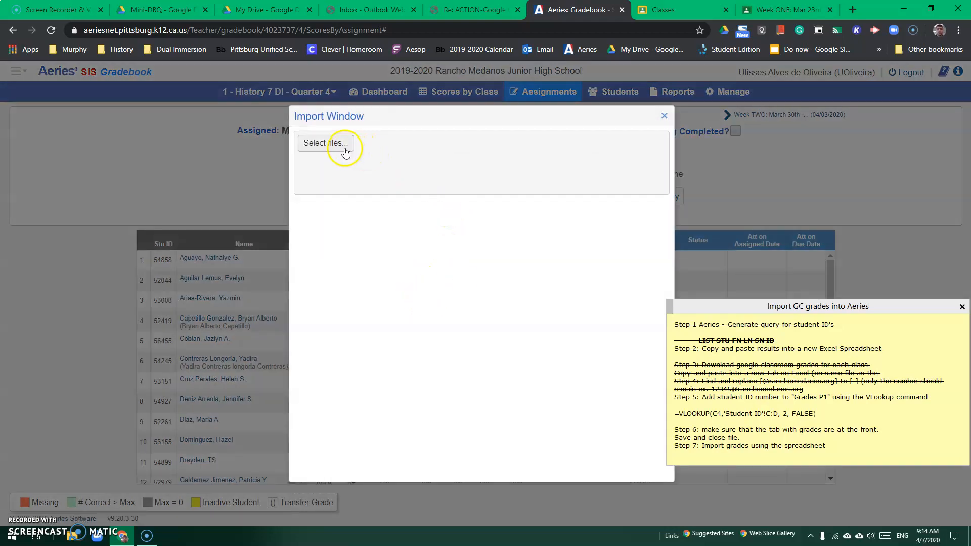
left_click(343, 145)
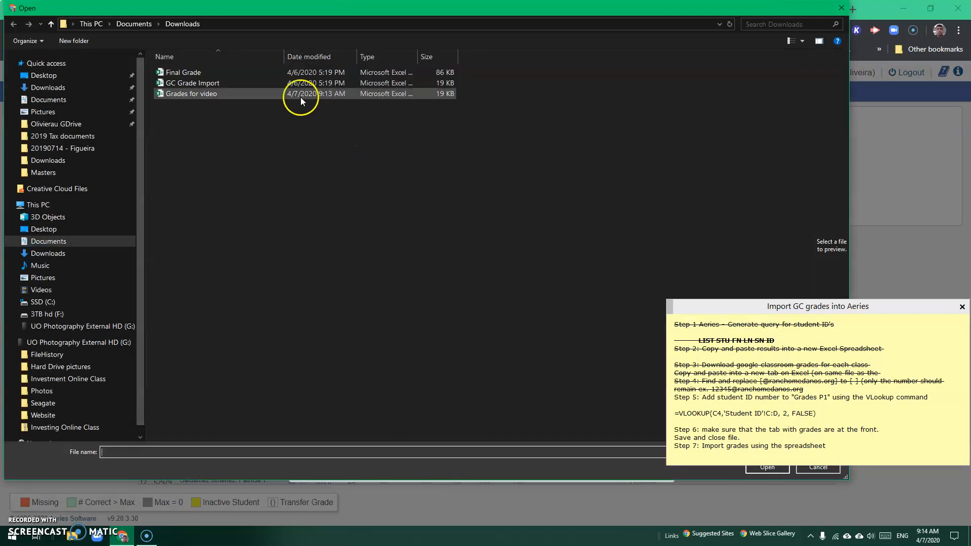
left_click(194, 95)
left_click_drag(824, 315, 569, 472)
left_click(772, 467)
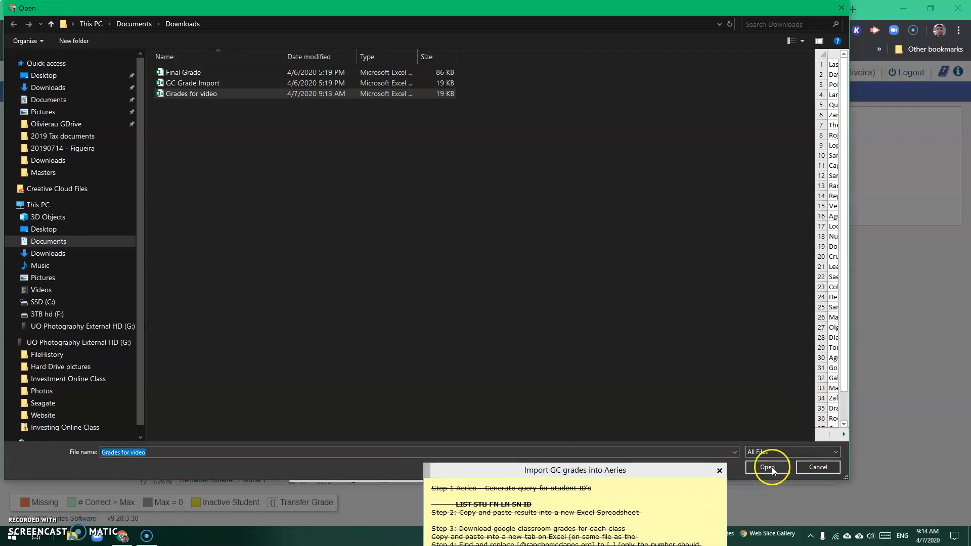
left_click(399, 215)
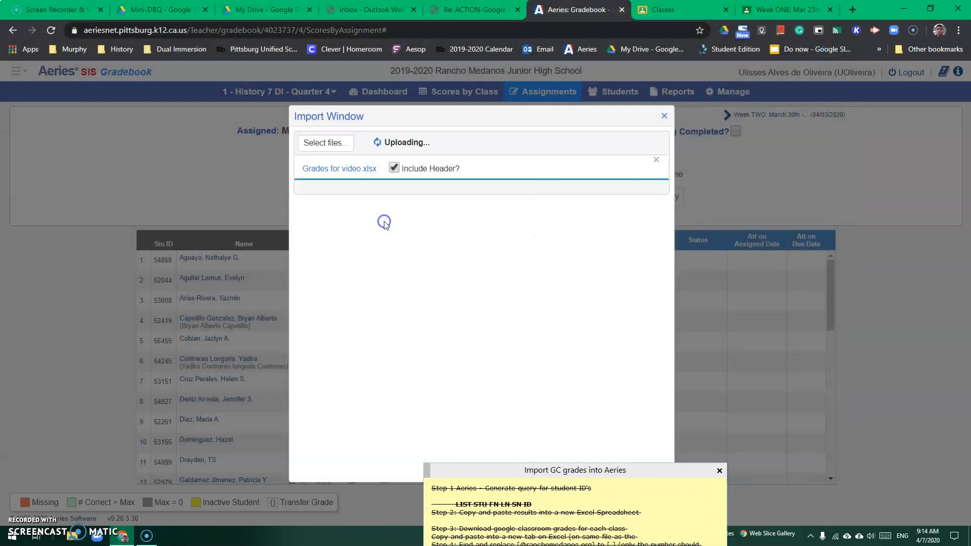
left_click_drag(511, 471, 832, 381)
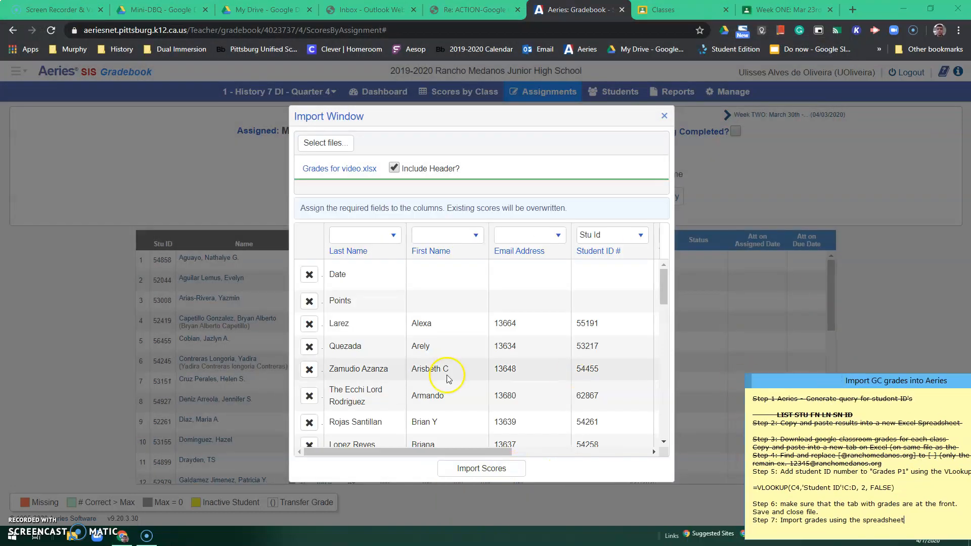
Step: Check the Stu Id assignment of the Student ID # column and assign # Correct (Score) to the Week ONE: Mar 23rd column
mouse_move(393, 450)
left_mouse_down()
mouse_move(425, 452)
mouse_move(406, 454)
left_mouse_up()
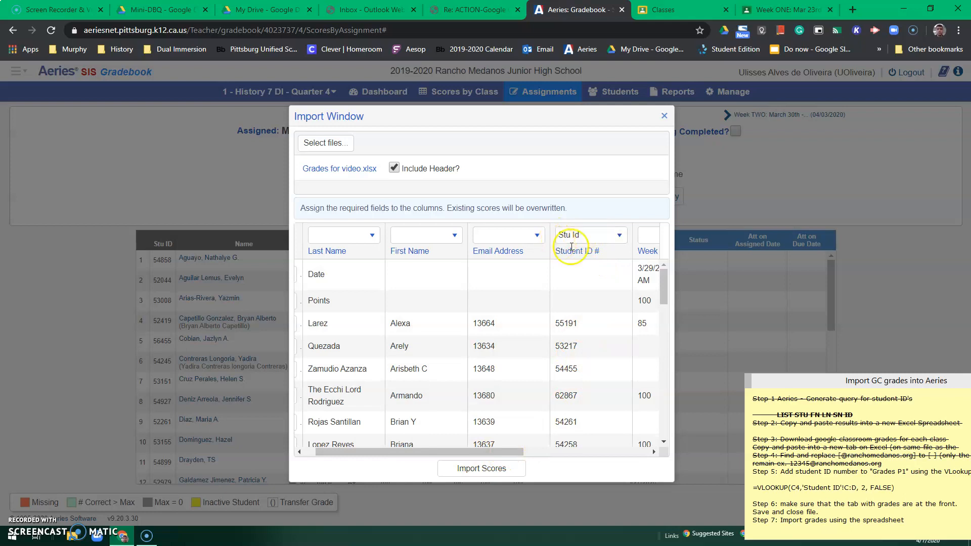
left_click_drag(453, 454, 496, 453)
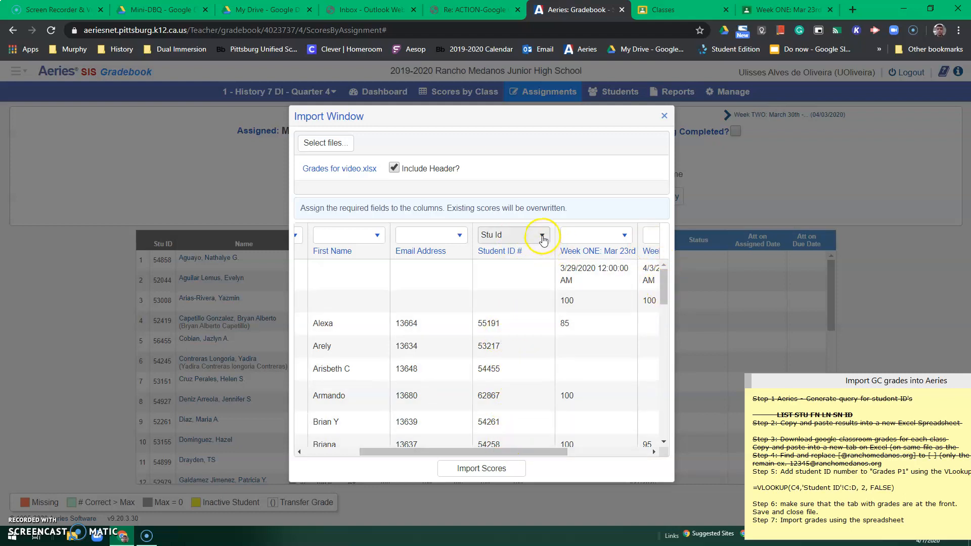
left_click(520, 235)
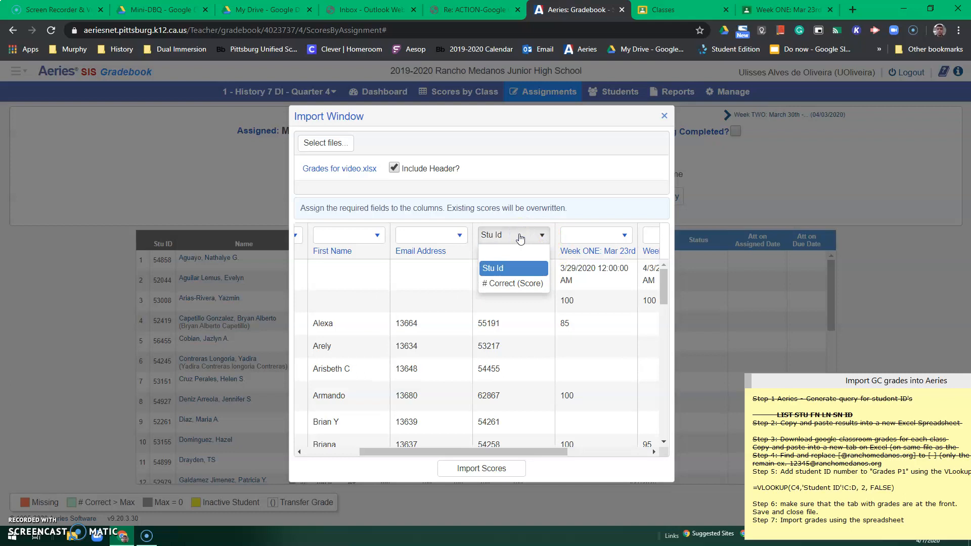
left_click(542, 235)
left_click_drag(477, 453, 542, 449)
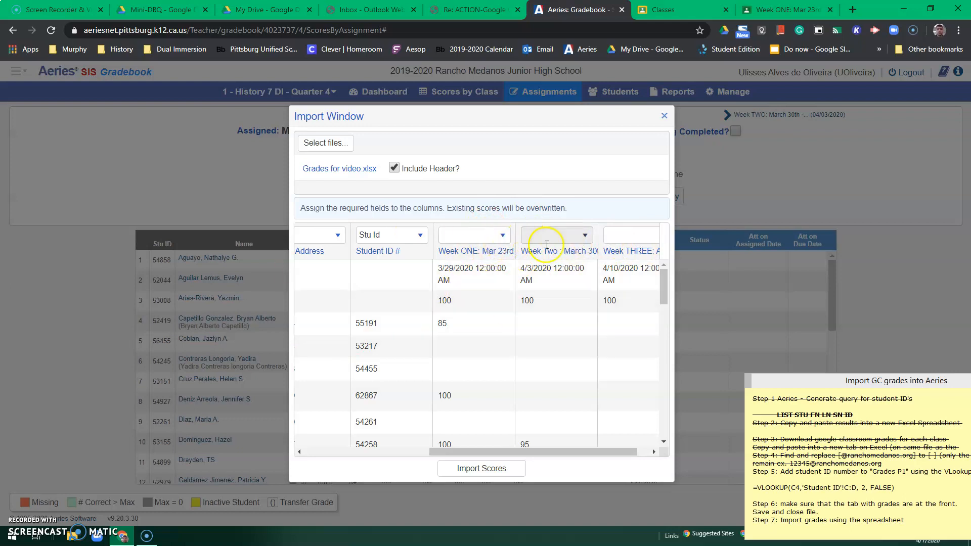
left_click(485, 236)
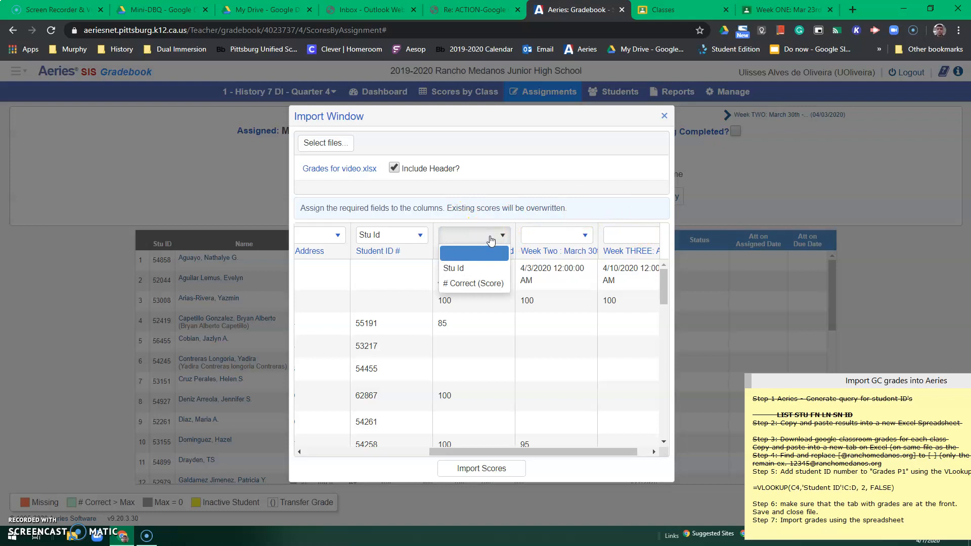
left_click(463, 286)
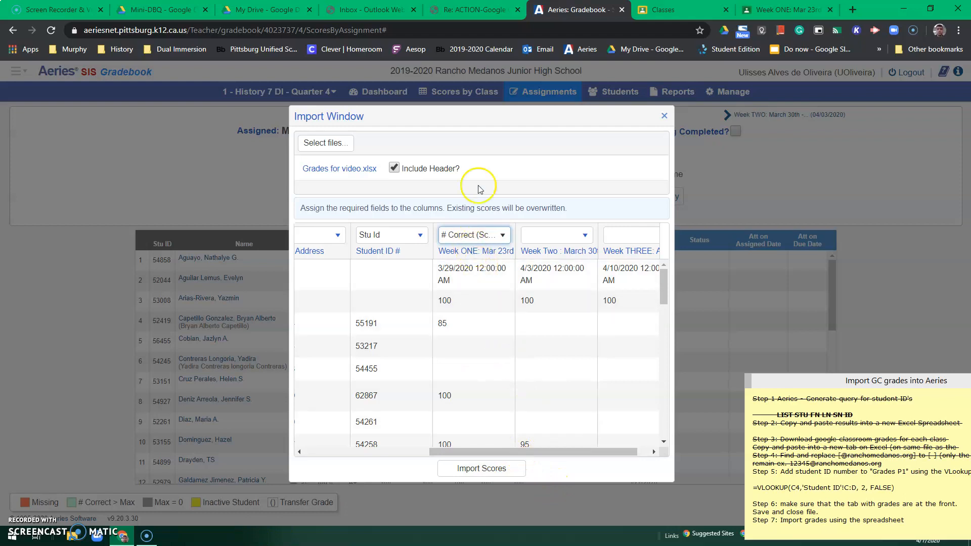
Step: Check the assignment details behind the import window, import the Week ONE scores, and review the imported scores down the student list
left_click_drag(485, 115, 531, 187)
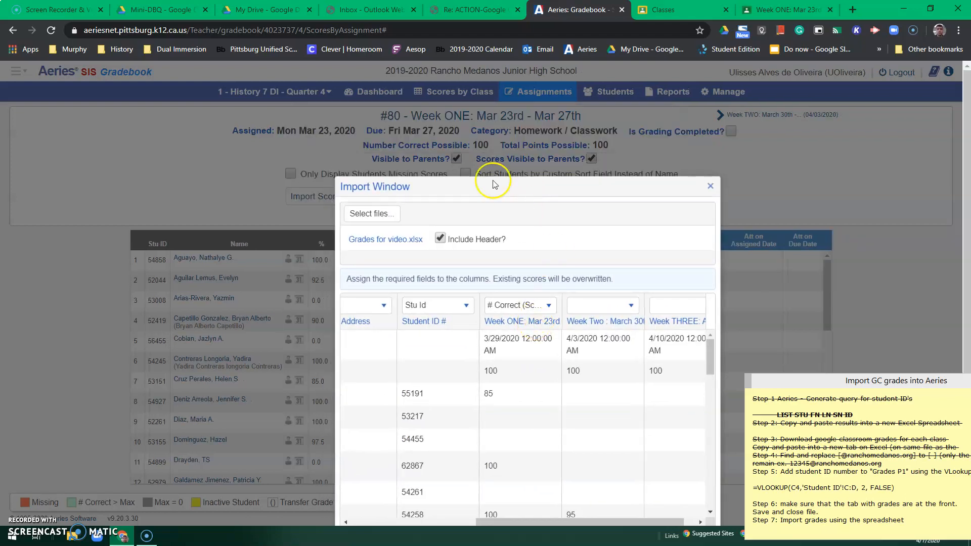
left_click_drag(596, 188, 572, 100)
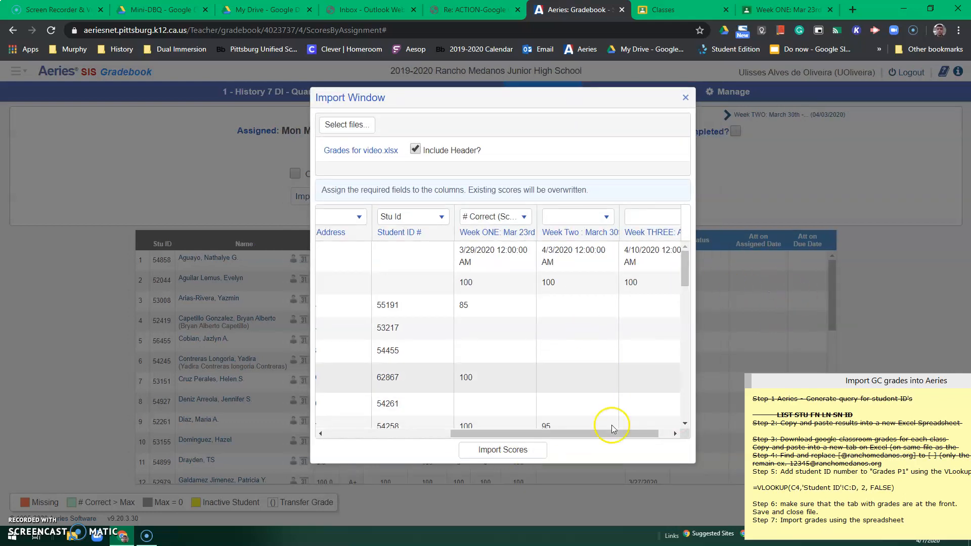
left_click(524, 457)
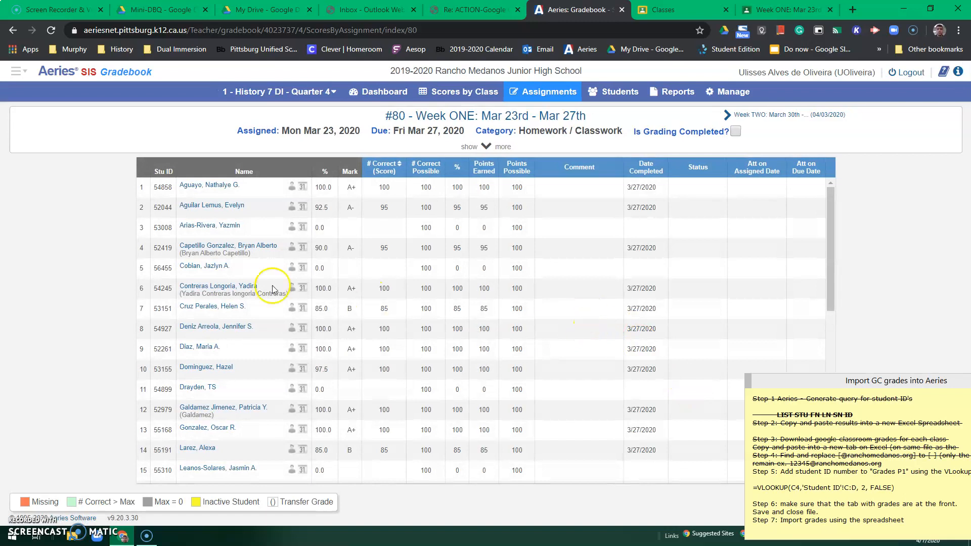
left_click_drag(154, 229, 167, 285)
left_click(384, 266)
scroll(403, 304, "down", 6)
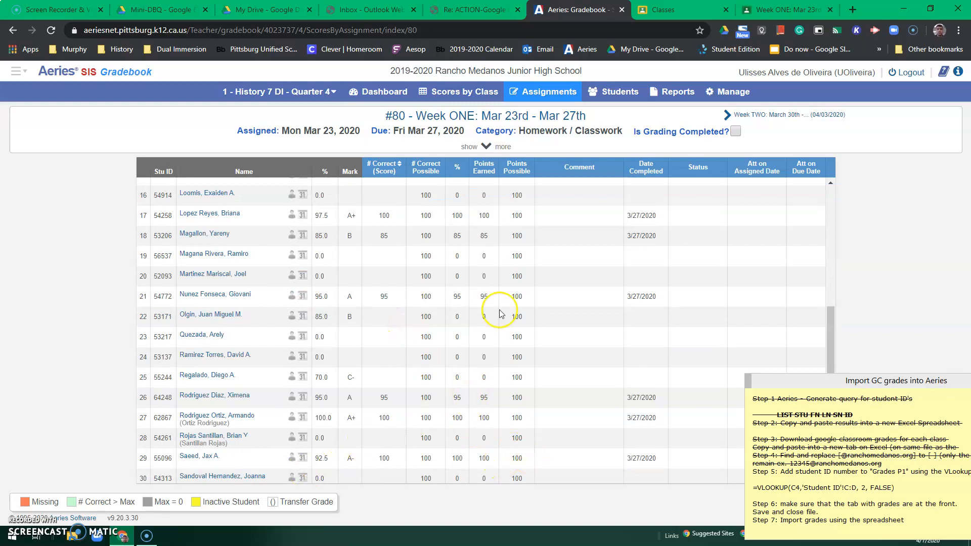